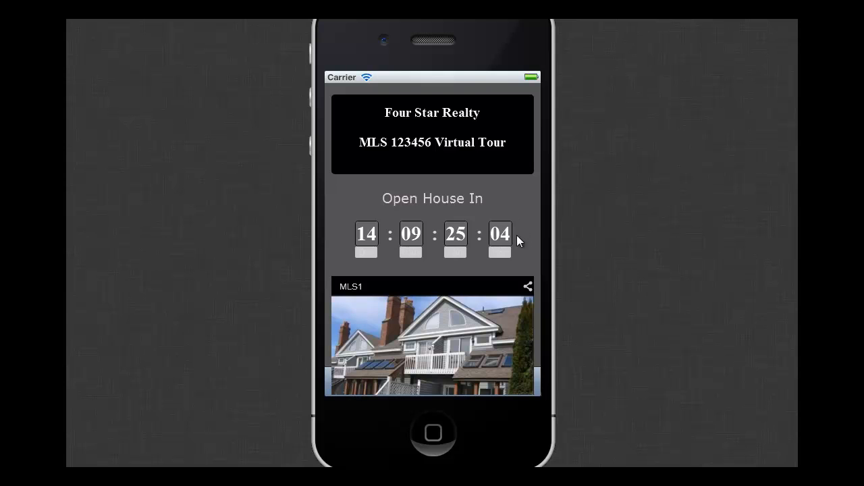
# - Play the MLS1 tour video on the Four Star Realty sample mobile page and pause it
pyautogui.scroll(-4, 529, 245)
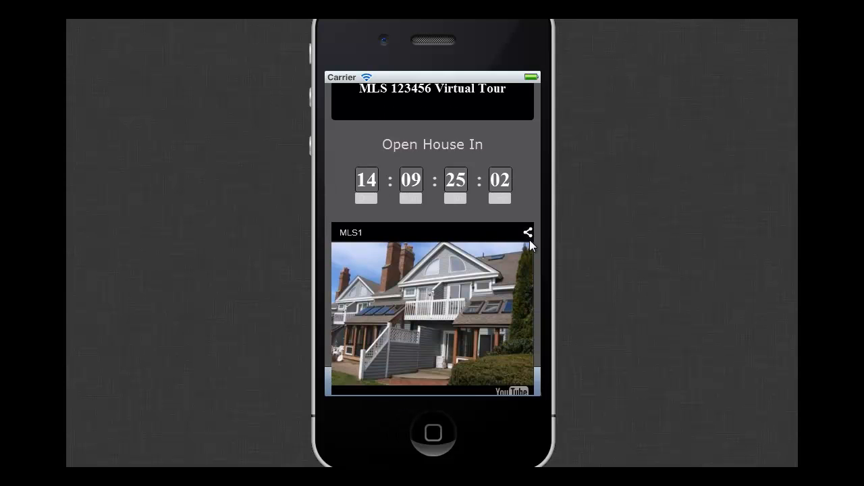
pyautogui.click(349, 362)
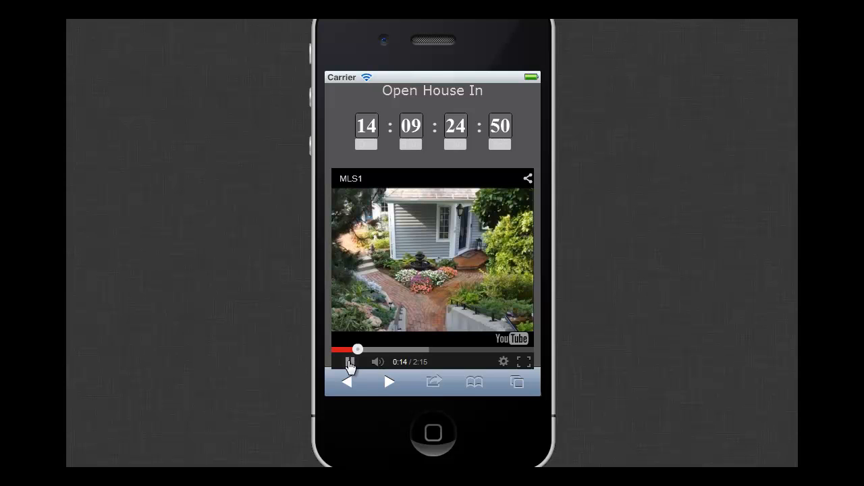
pyautogui.click(350, 363)
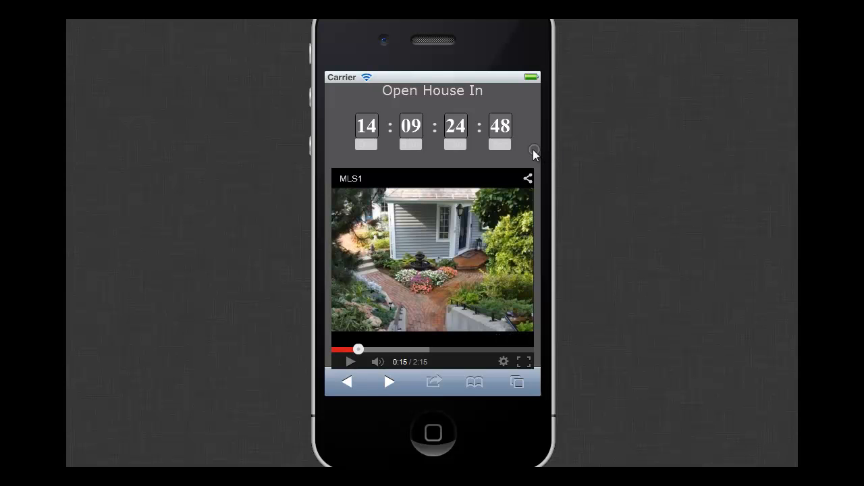
# - Examine the sample page's address block, Click to Call button, location map and Get Directions section
pyautogui.scroll(-3, 533, 150)
pyautogui.scroll(-1, 534, 166)
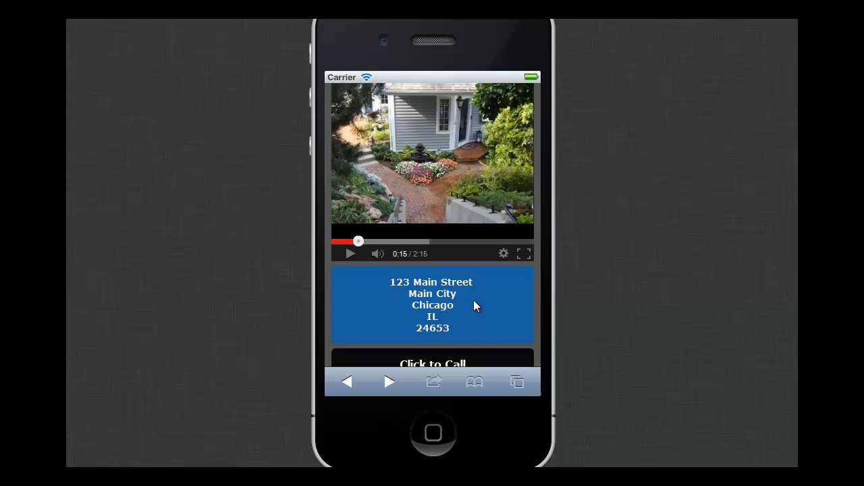
pyautogui.scroll(-2, 464, 312)
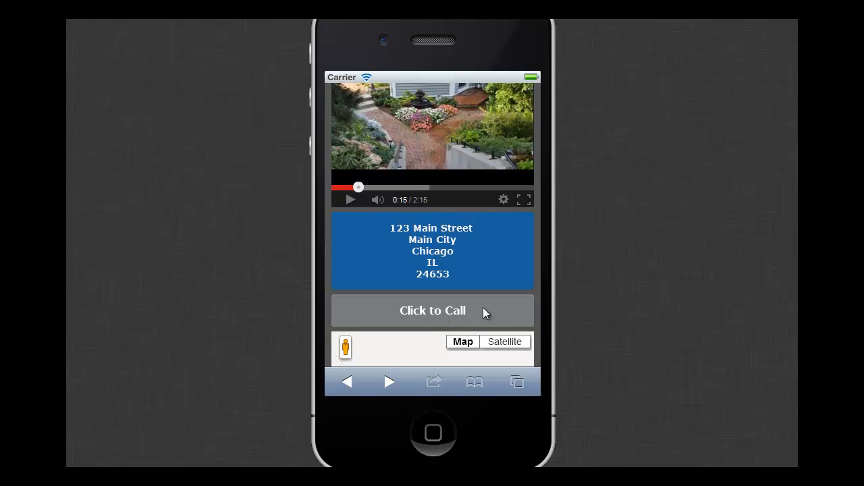
pyautogui.scroll(-5, 484, 309)
pyautogui.scroll(-1, 484, 305)
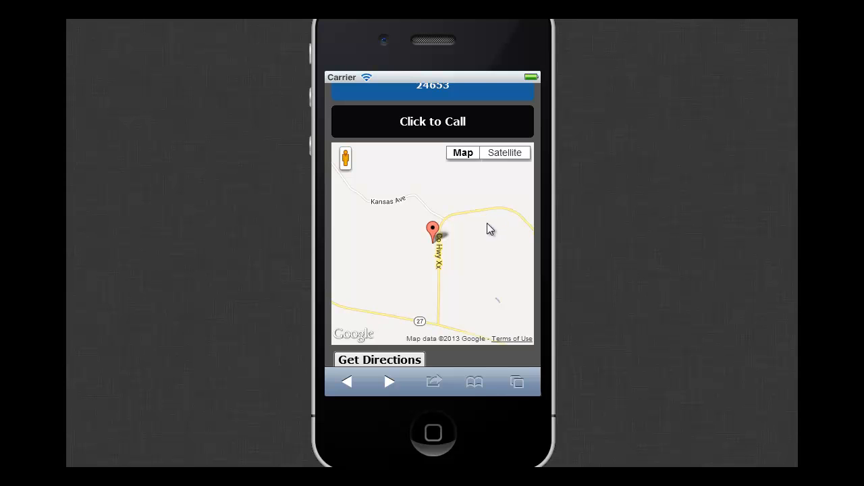
pyautogui.scroll(-2, 488, 295)
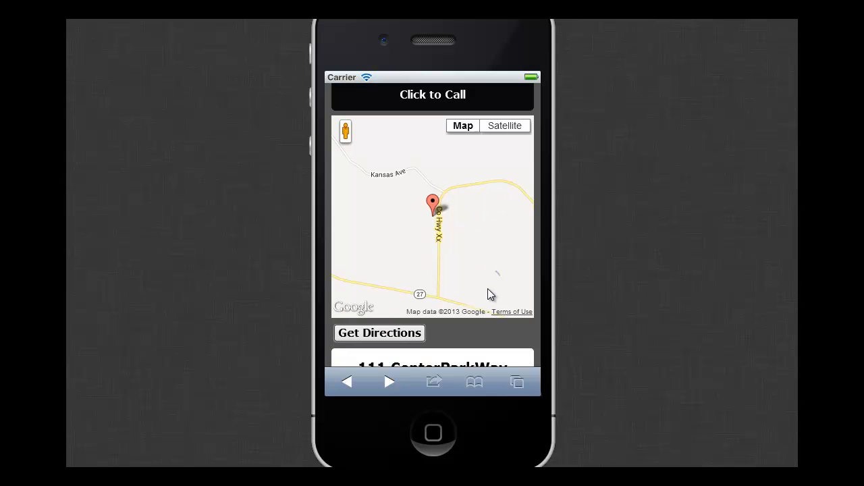
pyautogui.scroll(-4, 484, 288)
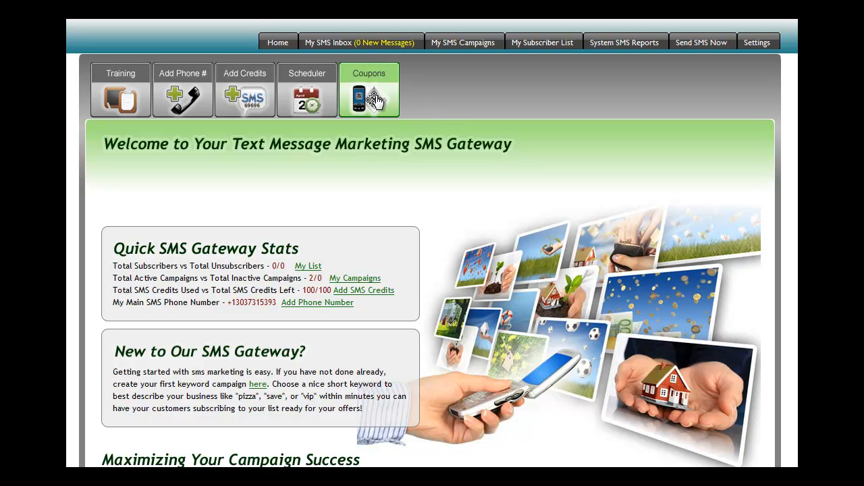
# - Open the mobile coupon builder and review the Pages chart of hits and visitors on its dashboard
pyautogui.click(397, 99)
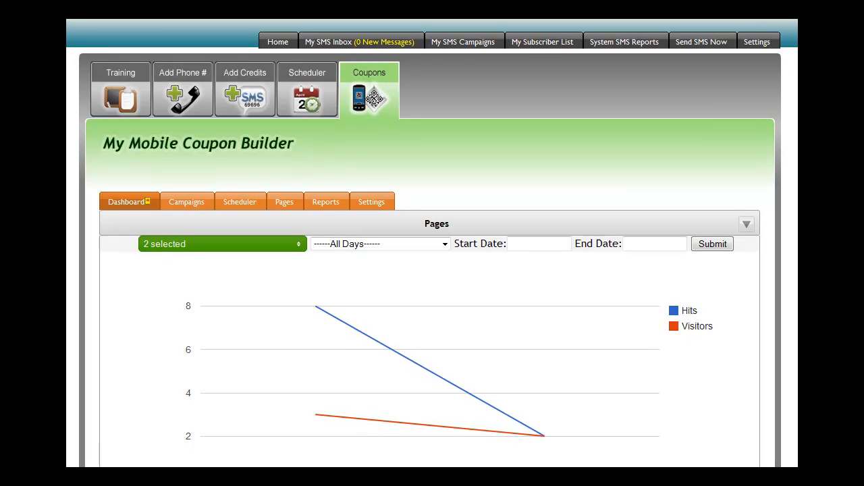
pyautogui.scroll(-1, 432, 270)
pyautogui.scroll(-3, 432, 271)
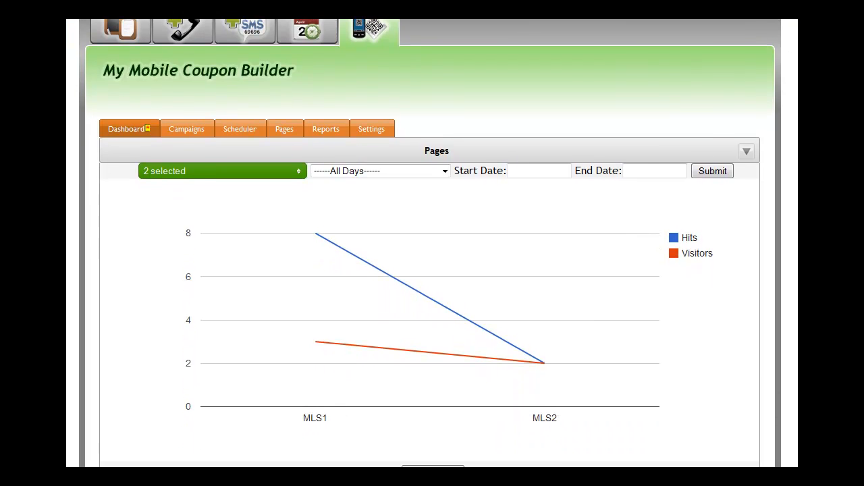
pyautogui.scroll(-1, 432, 270)
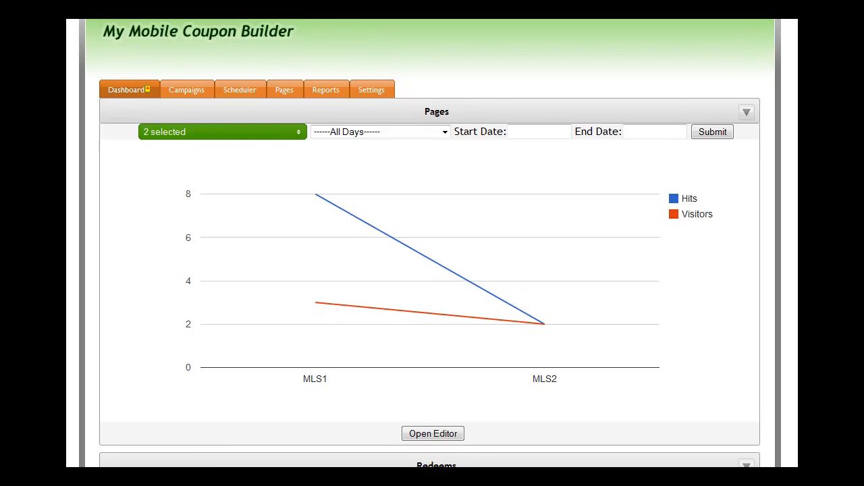
pyautogui.scroll(-2, 432, 270)
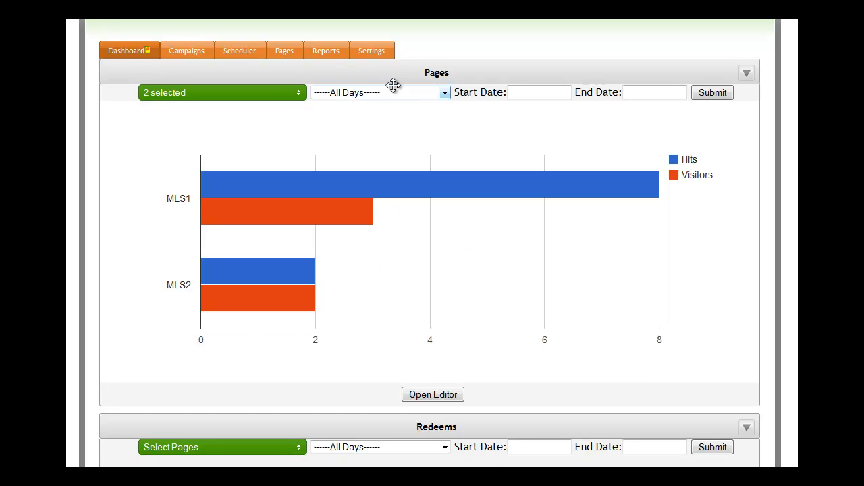
# - Set the coupon builder's time zone to Europe-London and save the settings
pyautogui.click(389, 50)
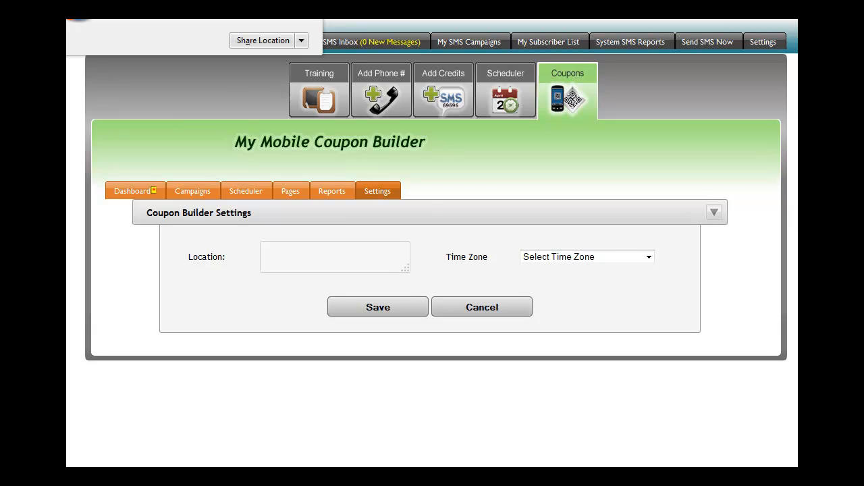
pyautogui.click(216, 90)
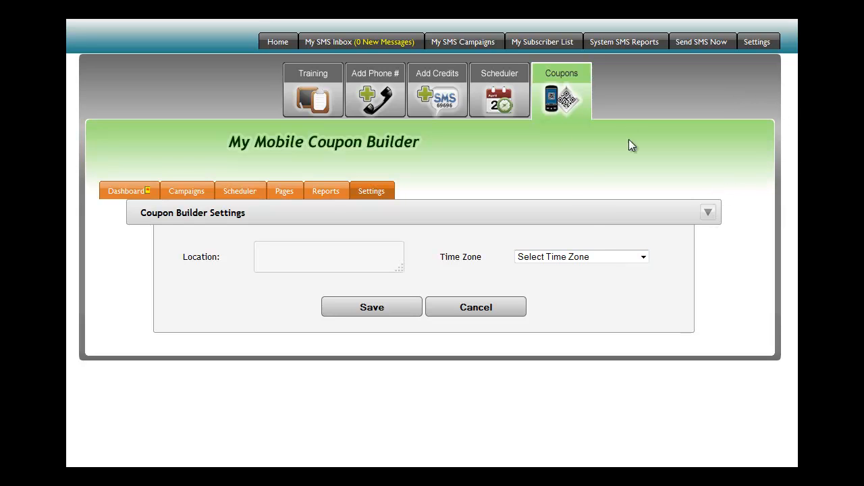
pyautogui.click(644, 258)
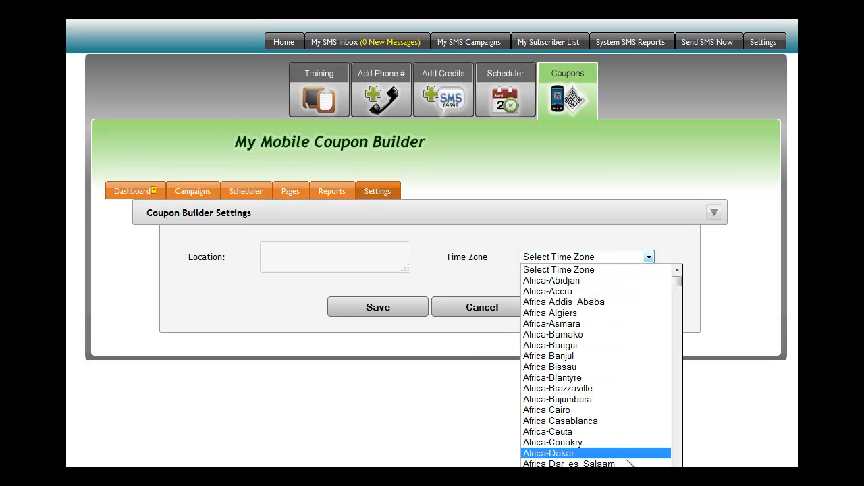
pyautogui.moveTo(676, 282); pyautogui.dragTo(675, 433)
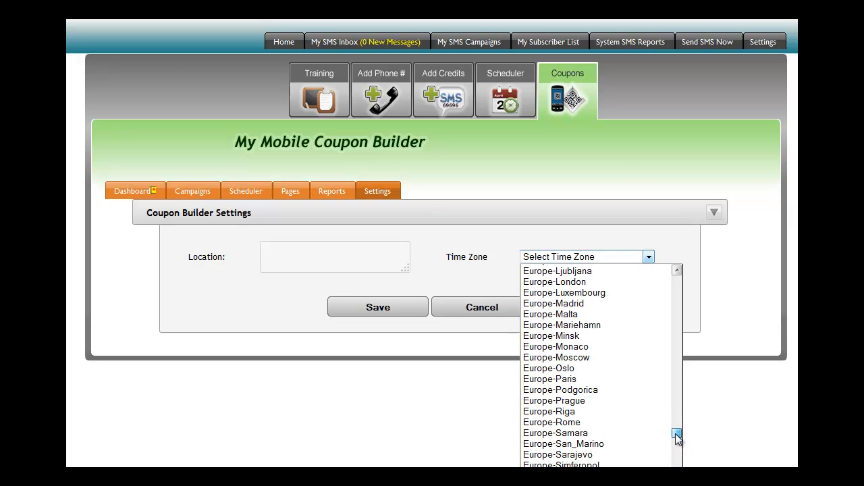
pyautogui.click(569, 283)
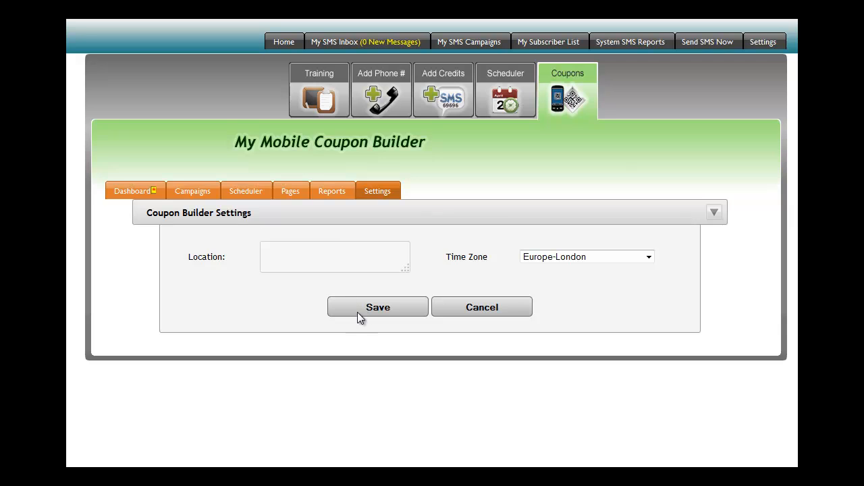
pyautogui.click(375, 312)
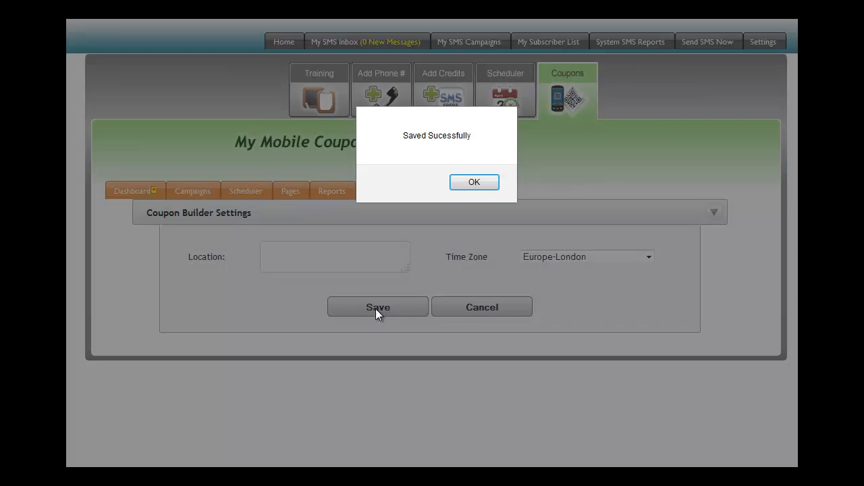
pyautogui.click(472, 186)
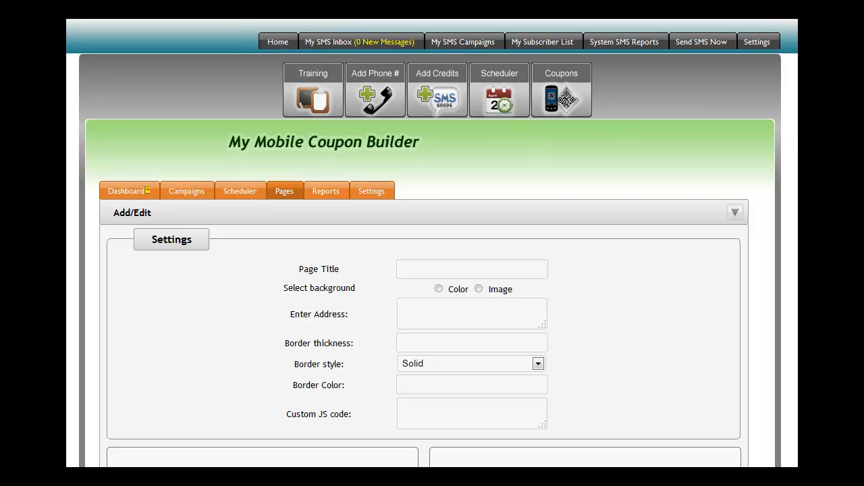
# - Enter MLS456 as the title of the new page
pyautogui.scroll(-3, 430, 243)
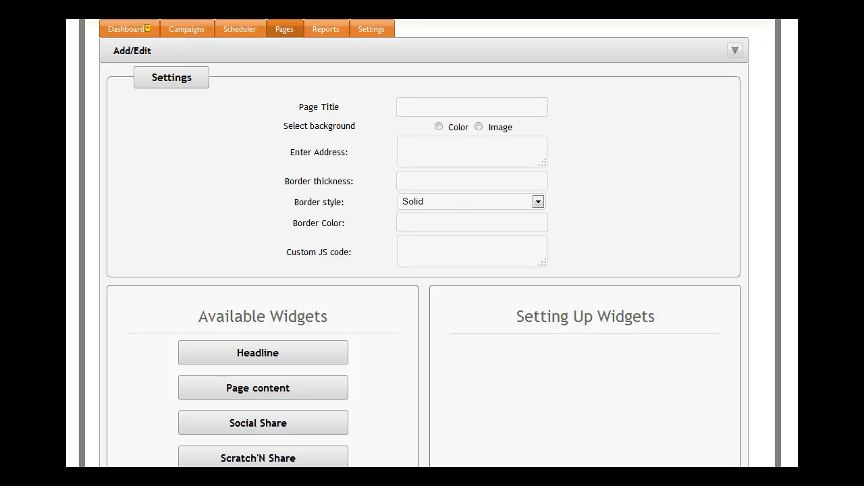
pyautogui.click(401, 110)
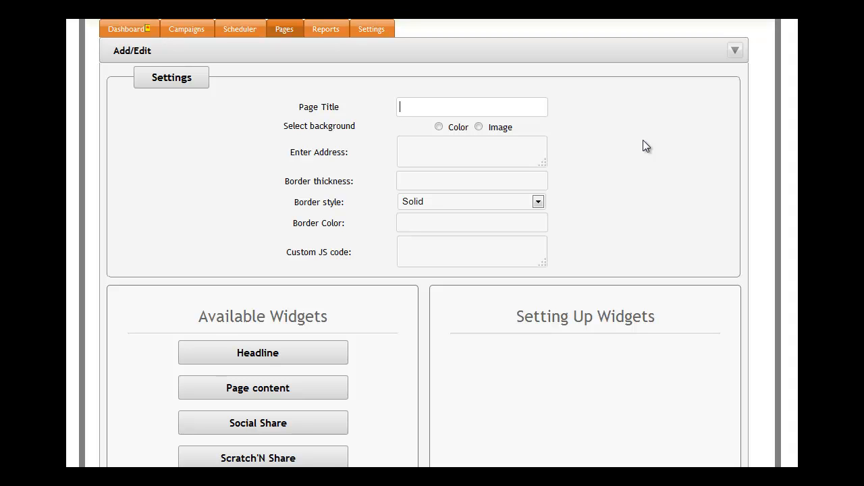
pyautogui.write('MLS456')
# - Give the page a colour background with main BG color 212021 and set the border style to None
pyautogui.click(439, 126)
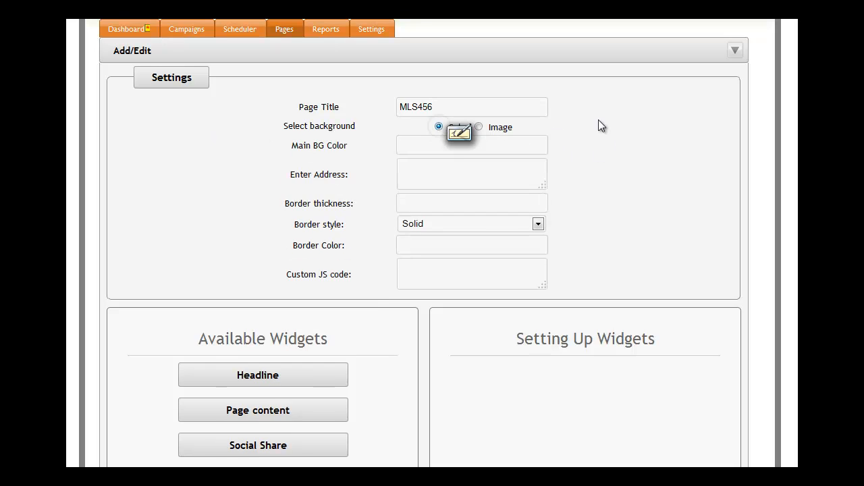
pyautogui.click(418, 146)
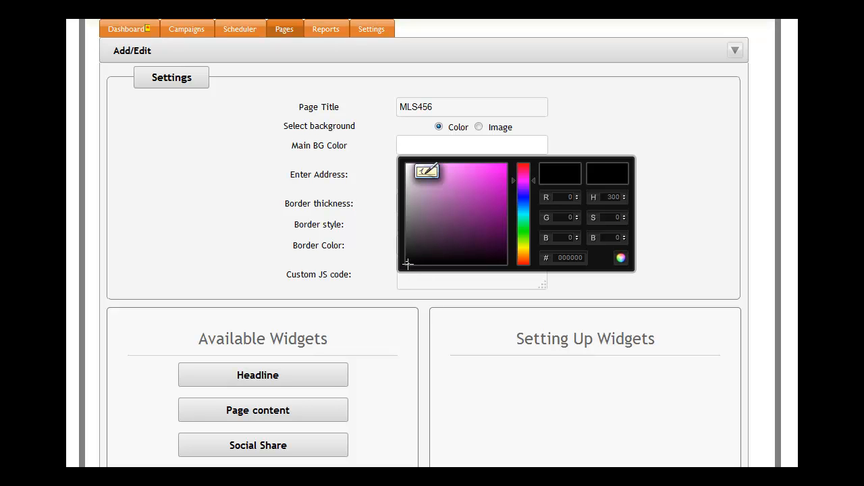
pyautogui.moveTo(407, 263); pyautogui.dragTo(446, 211)
pyautogui.click(427, 146)
pyautogui.moveTo(428, 240)
pyautogui.mouseDown()
pyautogui.moveTo(466, 187)
pyautogui.moveTo(485, 182)
pyautogui.mouseUp()
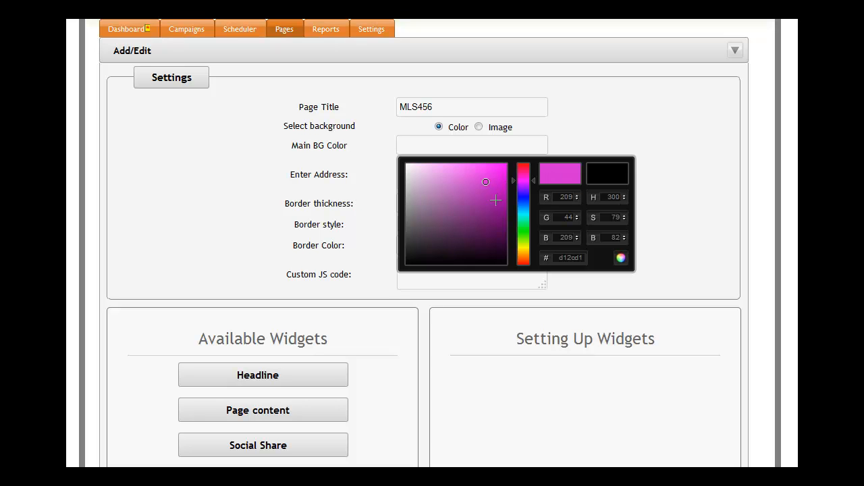
pyautogui.moveTo(485, 181)
pyautogui.mouseDown()
pyautogui.moveTo(442, 206)
pyautogui.moveTo(408, 251)
pyautogui.mouseUp()
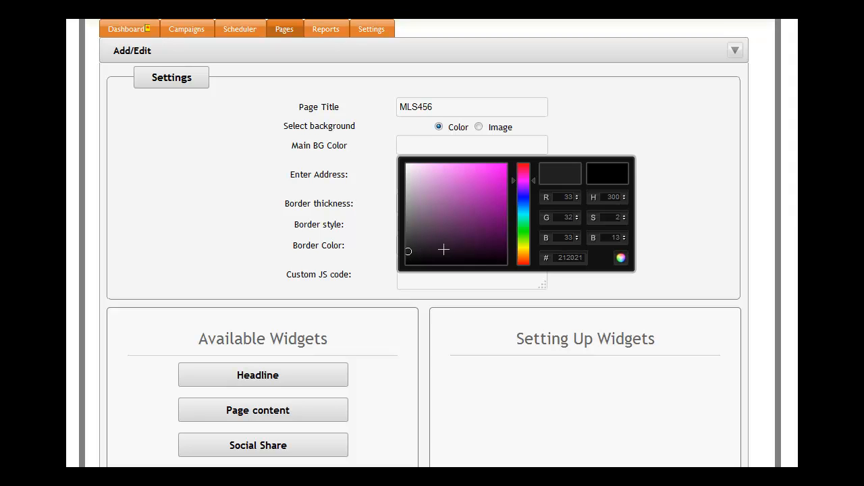
pyautogui.click(622, 258)
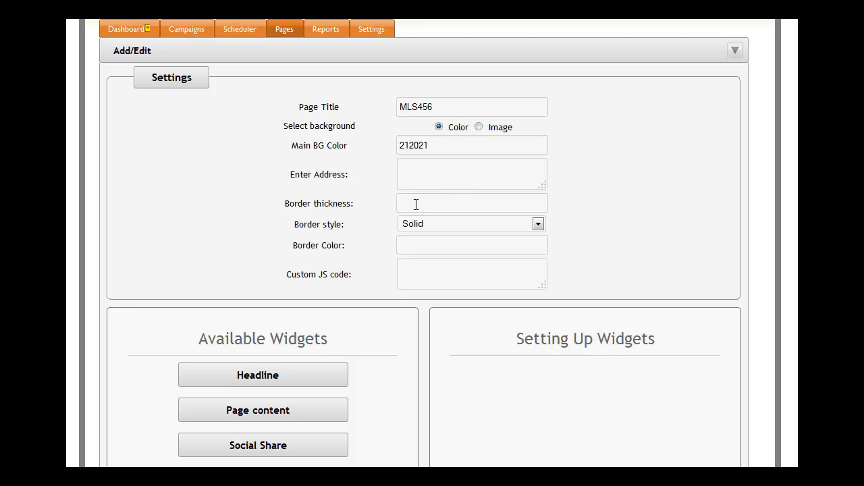
pyautogui.click(537, 225)
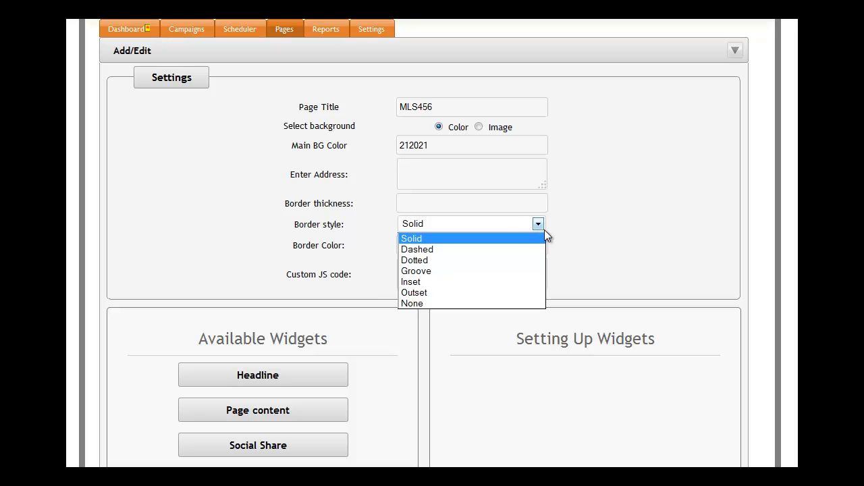
pyautogui.click(457, 304)
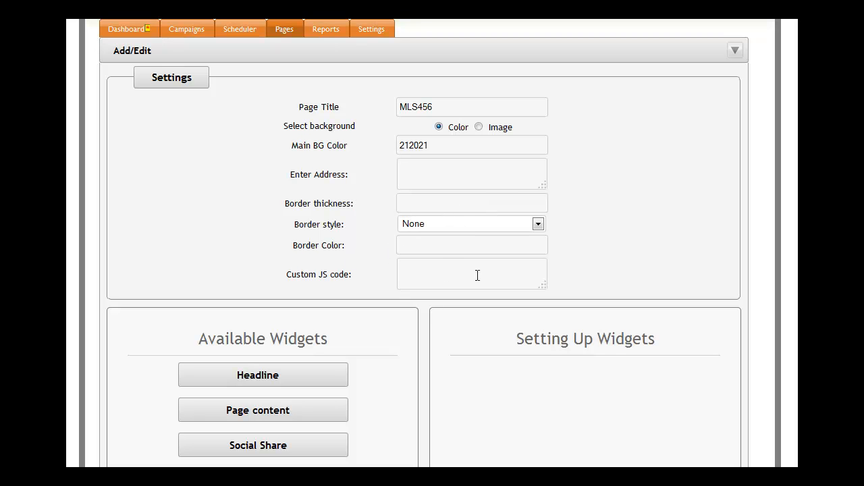
# - Add Headline, Count Down Timer, Image/Video and a second Headline widget, in that order, to the page's widget setup
pyautogui.scroll(-5, 424, 243)
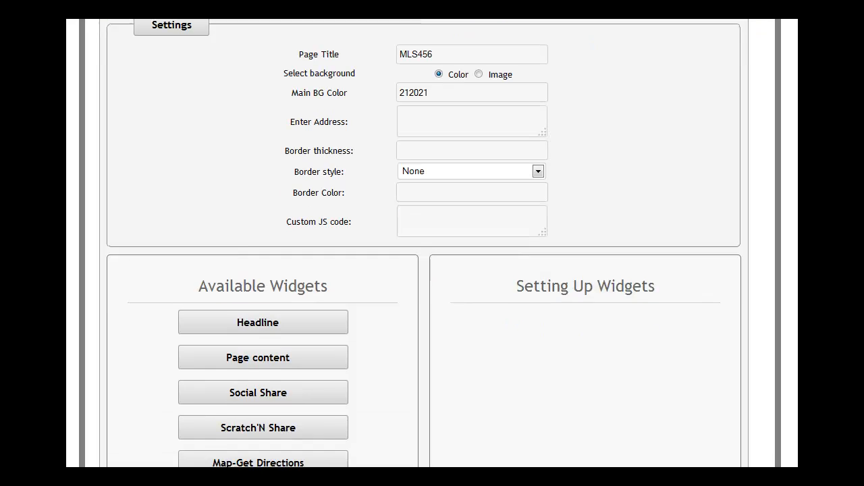
pyautogui.scroll(-1, 424, 243)
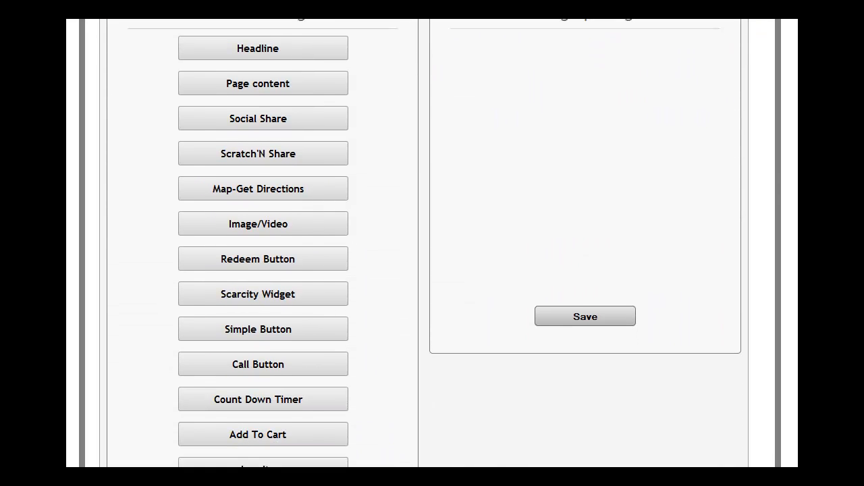
pyautogui.scroll(-2, 424, 243)
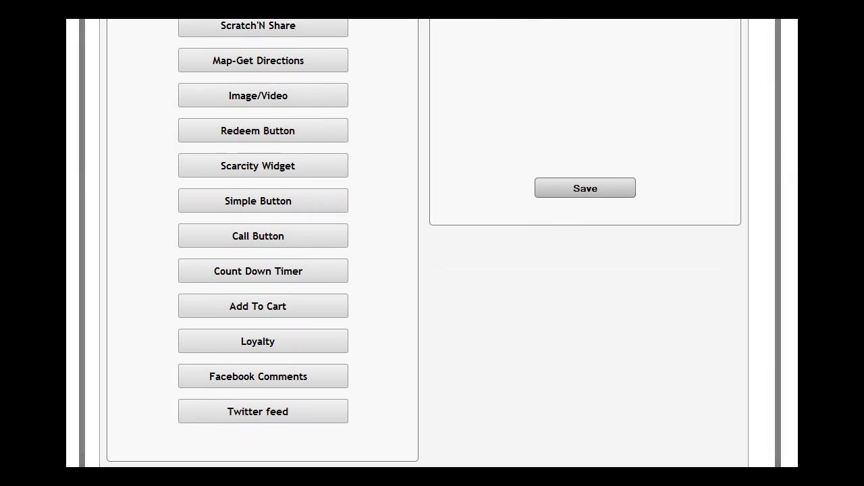
pyautogui.scroll(2, 424, 243)
pyautogui.scroll(1, 432, 125)
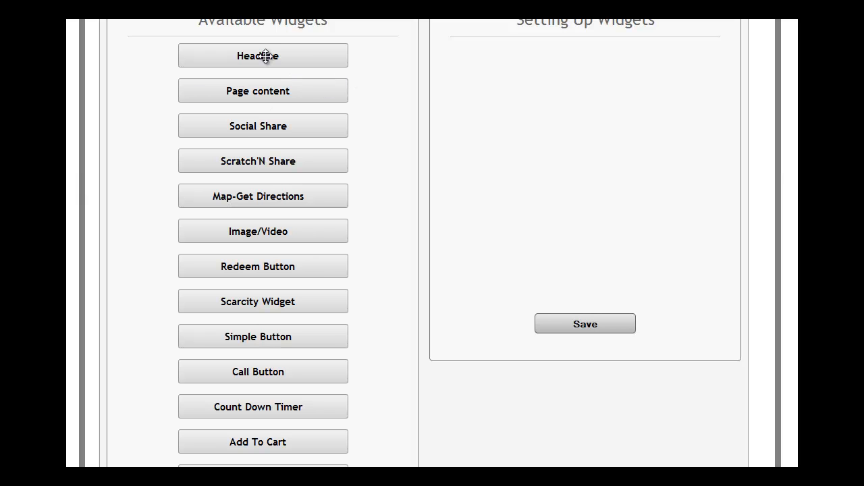
pyautogui.moveTo(262, 56); pyautogui.dragTo(564, 71)
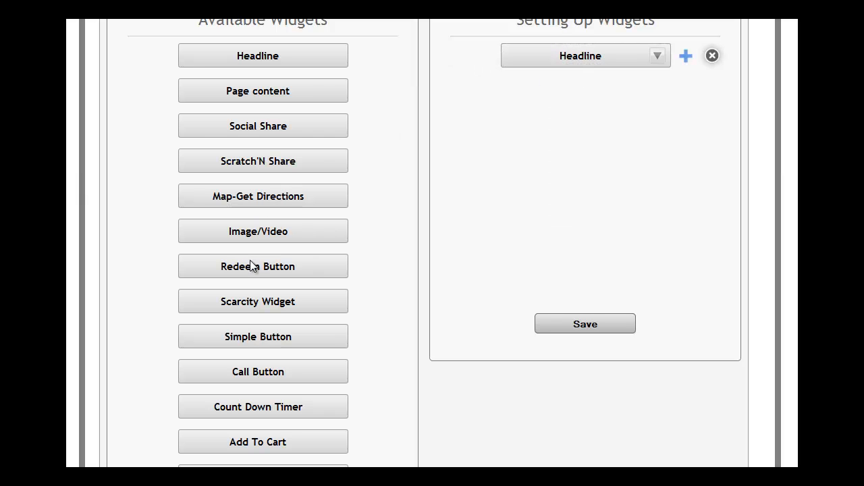
pyautogui.moveTo(263, 413); pyautogui.dragTo(593, 95)
pyautogui.moveTo(266, 234); pyautogui.dragTo(577, 136)
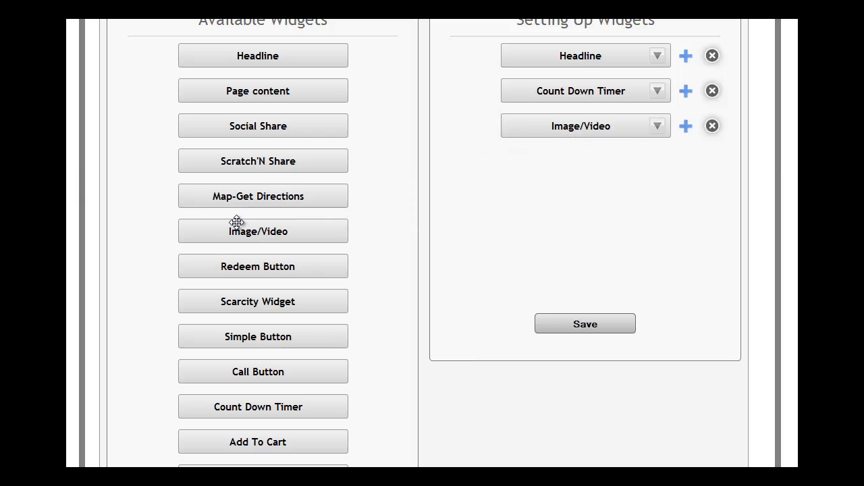
pyautogui.moveTo(257, 57); pyautogui.dragTo(544, 183)
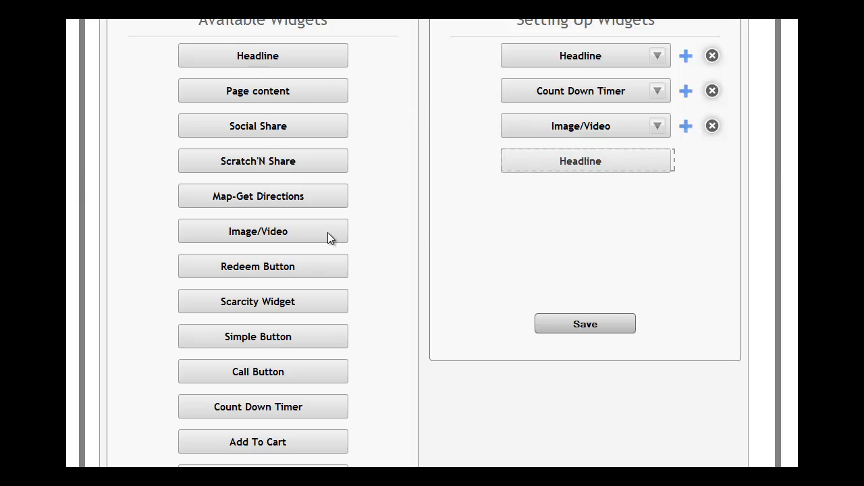
# - Add Call Button, Map-Get Directions and Simple Button widgets, in that order, below the second Headline in the widget setup
pyautogui.moveTo(254, 371); pyautogui.dragTo(574, 190)
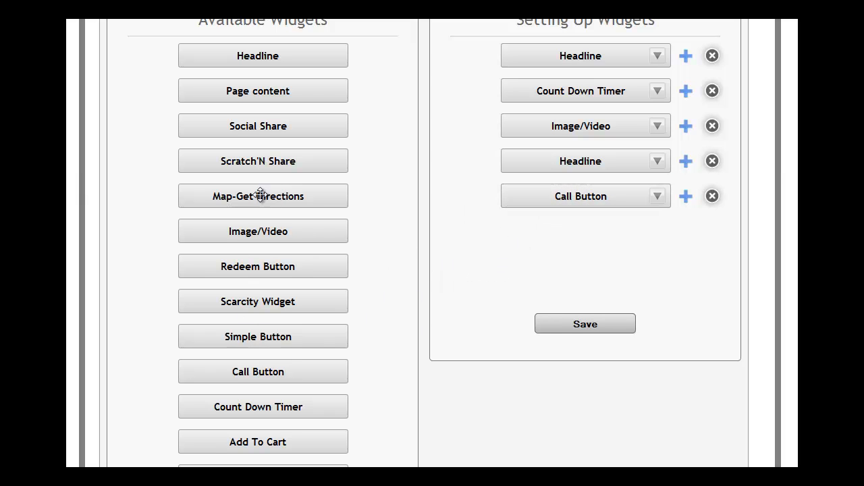
pyautogui.moveTo(261, 195); pyautogui.dragTo(585, 230)
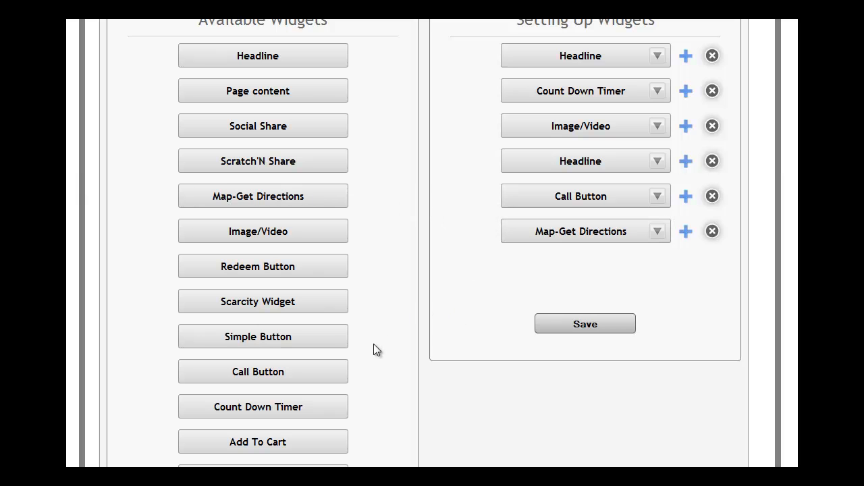
pyautogui.moveTo(247, 339); pyautogui.dragTo(598, 268)
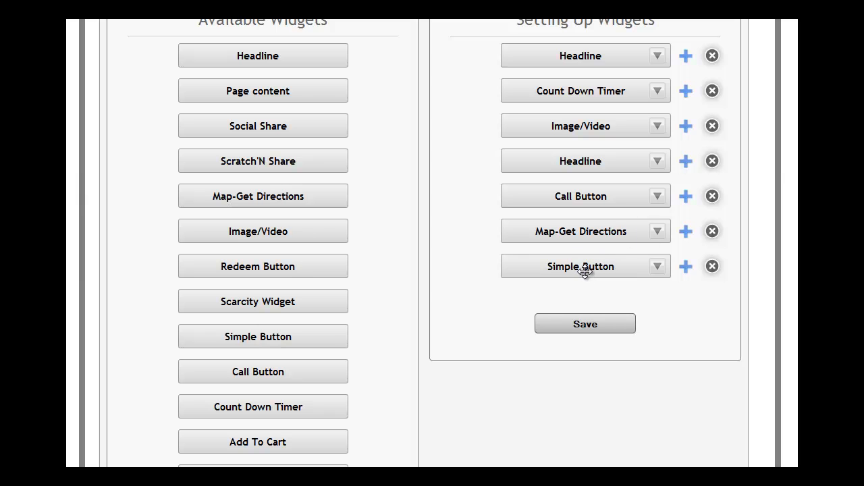
pyautogui.moveTo(588, 267)
pyautogui.mouseDown()
pyautogui.moveTo(592, 149)
pyautogui.moveTo(601, 268)
pyautogui.mouseUp()
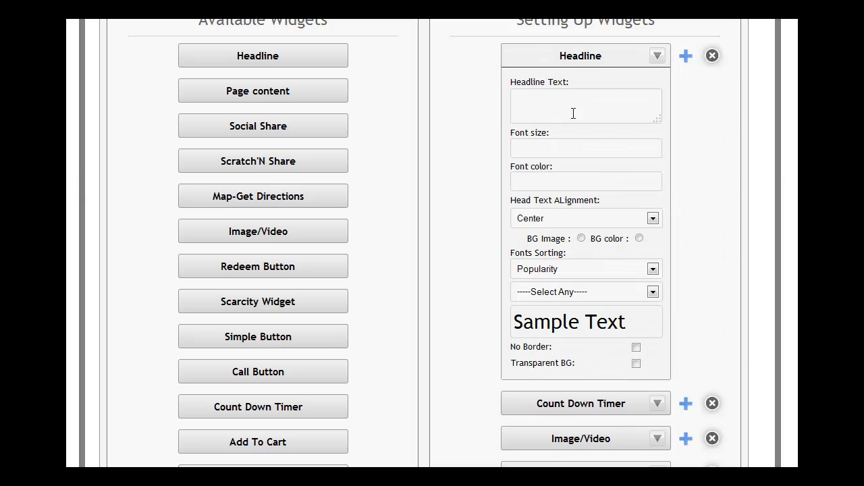
# - Enter the first Headline widget's text as "Four Star Realty <p>" with "MLS456 Virtual Tour" below it, separated by a blank line
pyautogui.click(548, 100)
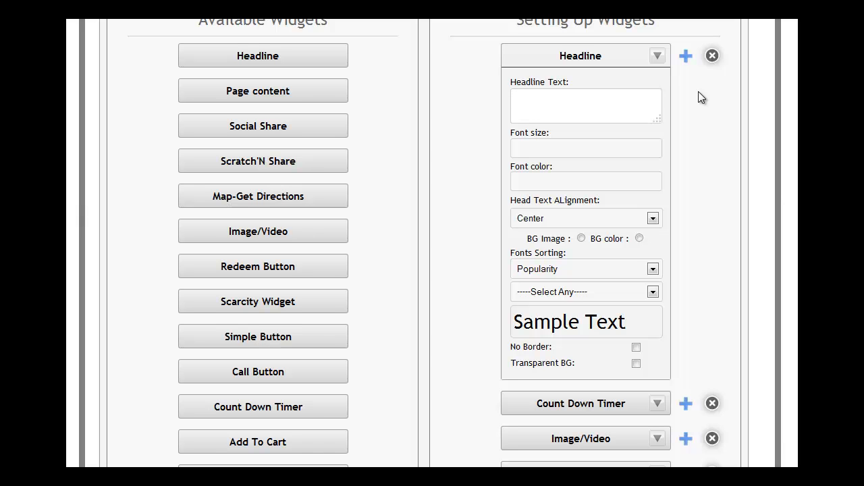
pyautogui.write('Four')
pyautogui.write(' Star')
pyautogui.write(' Realty')
pyautogui.write(' <p')
pyautogui.write('>')
pyautogui.write('MLS')
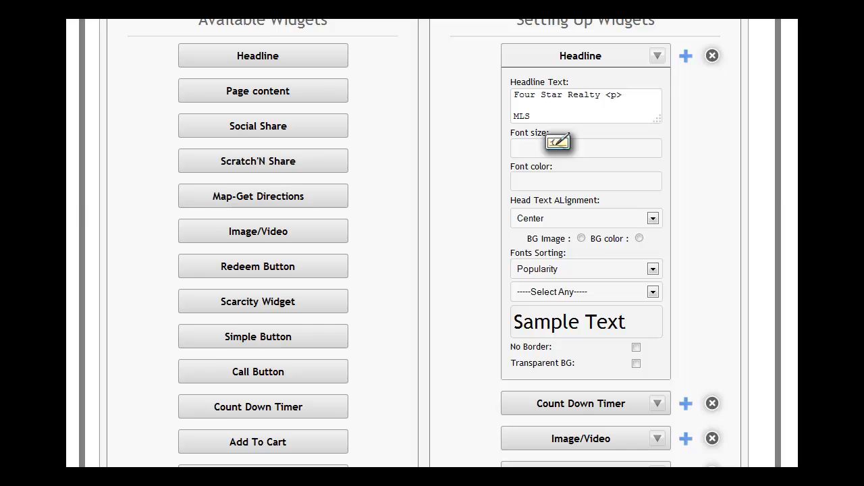
pyautogui.scroll(5, 788, 235)
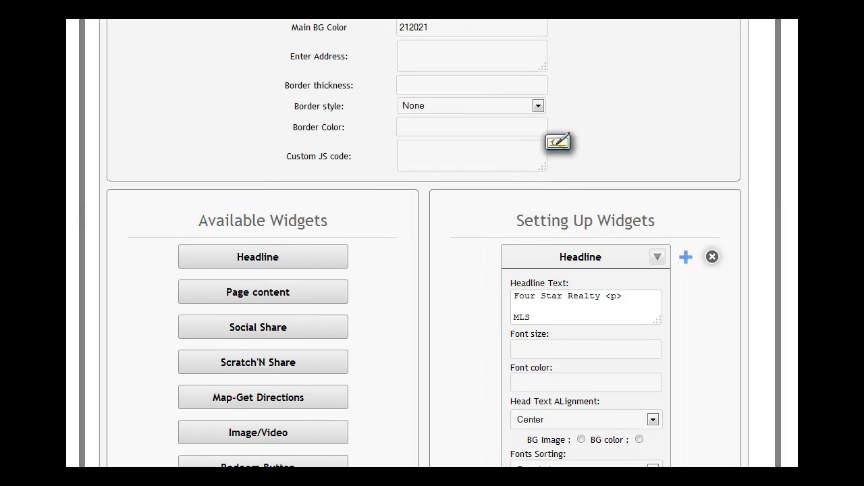
pyautogui.scroll(-3, 557, 142)
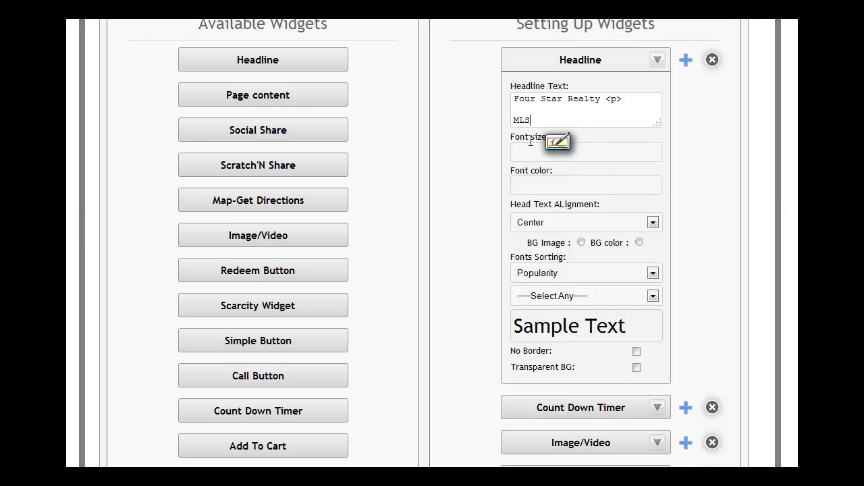
pyautogui.write('456')
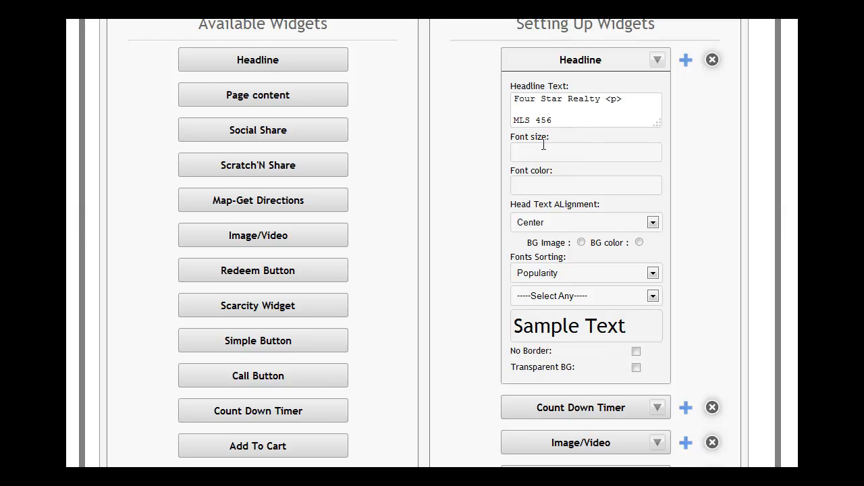
pyautogui.click(539, 119)
pyautogui.press('BackSpace')
pyautogui.write('Virtual Tour')
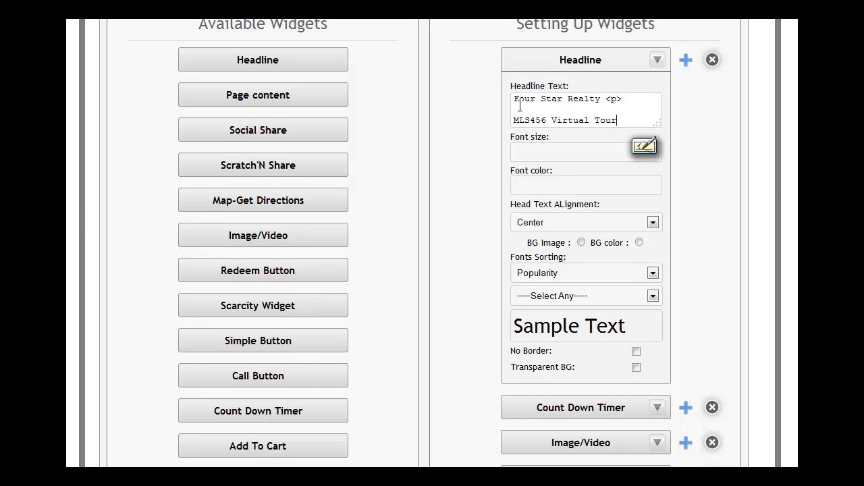
# - Set the first headline's font size to 20 and its font color to fafafa
pyautogui.click(537, 153)
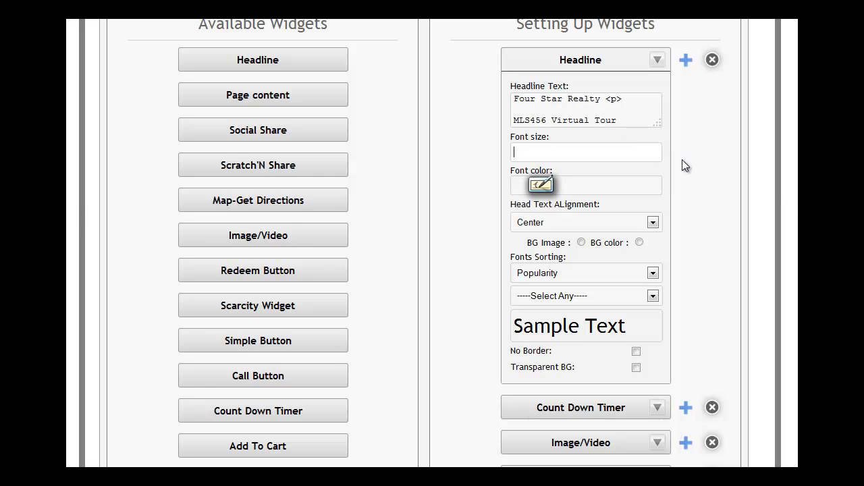
pyautogui.write('20')
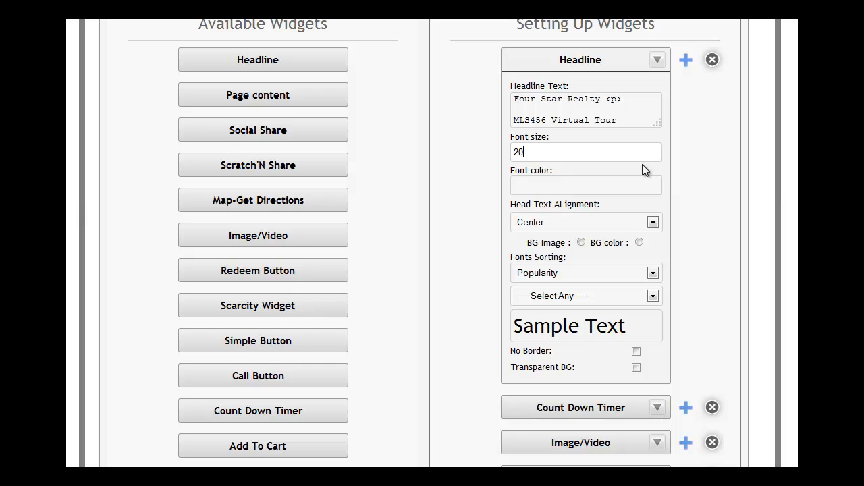
pyautogui.click(583, 186)
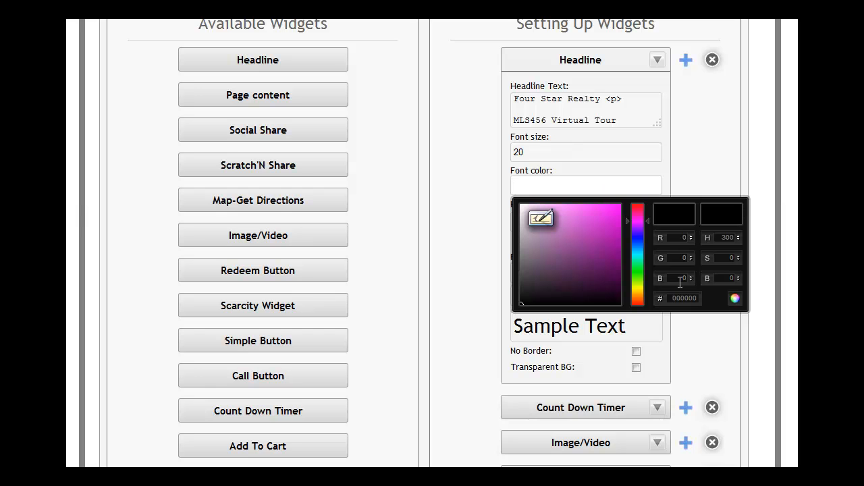
pyautogui.moveTo(673, 298); pyautogui.dragTo(706, 296)
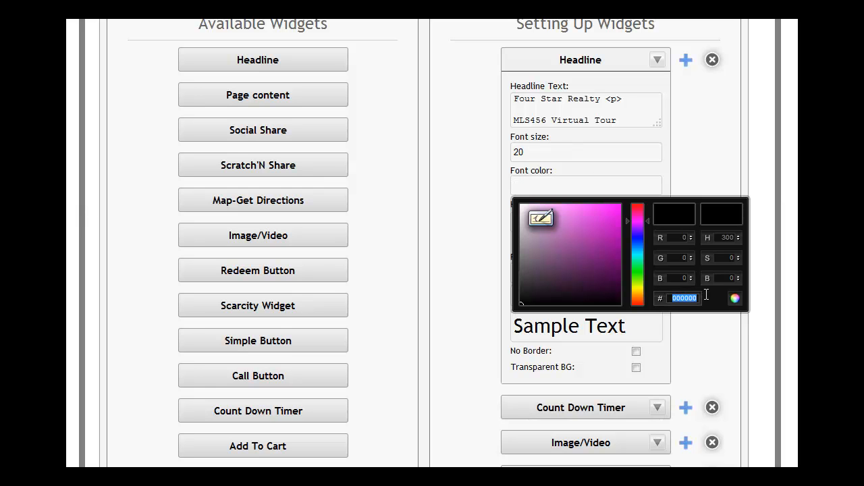
pyautogui.write('fafafa')
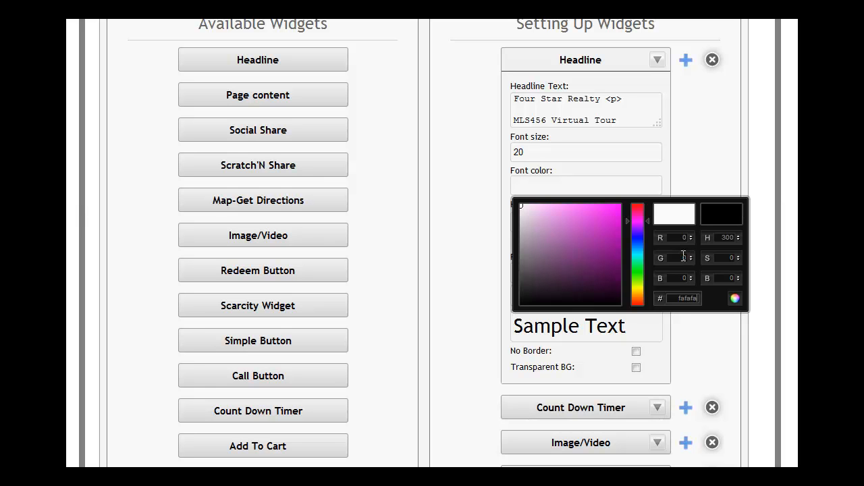
pyautogui.click(735, 299)
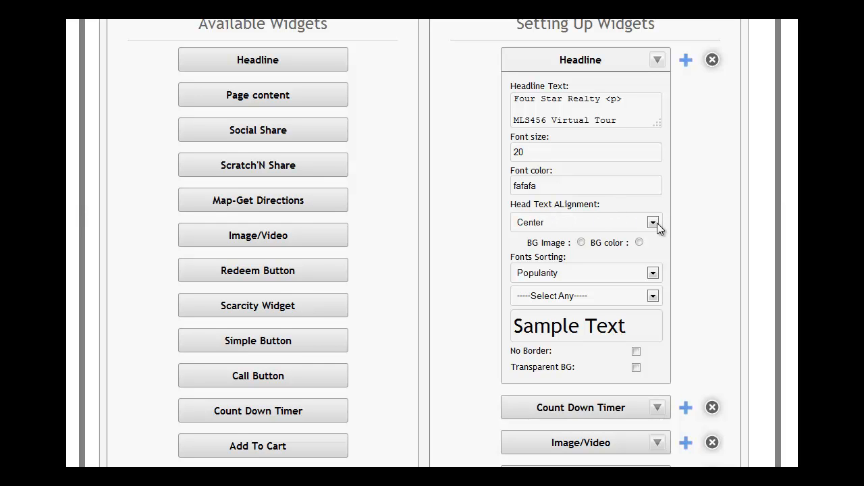
# - Give the first headline a color background instead of an image, with BG Color 000000
pyautogui.click(581, 242)
pyautogui.click(582, 242)
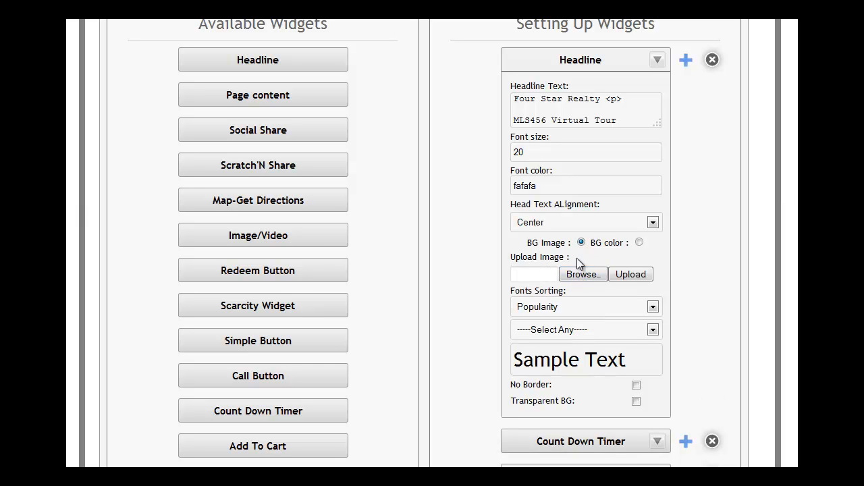
pyautogui.click(639, 243)
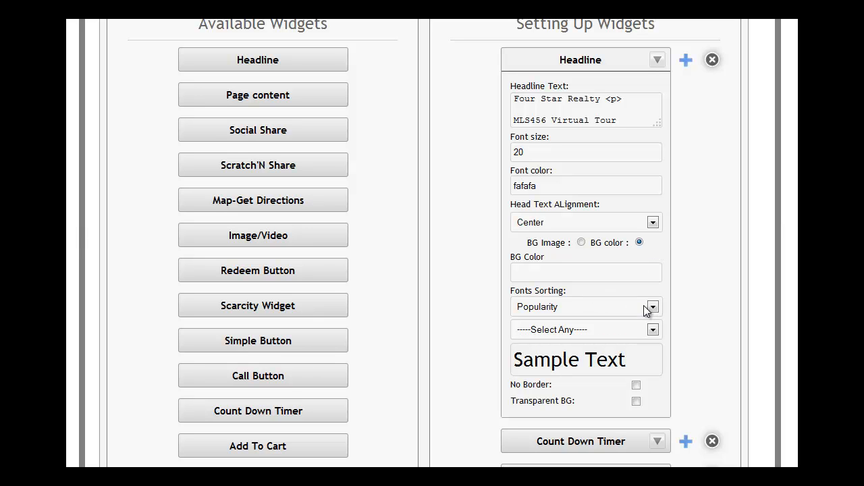
pyautogui.click(542, 271)
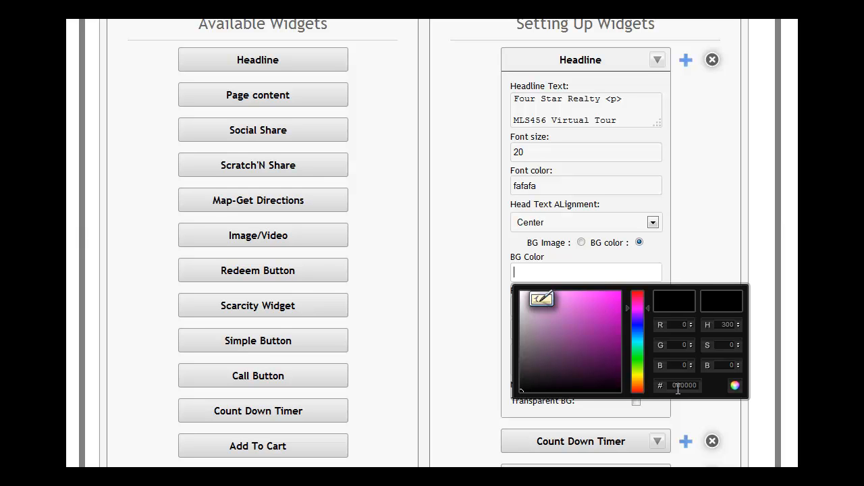
pyautogui.click(735, 385)
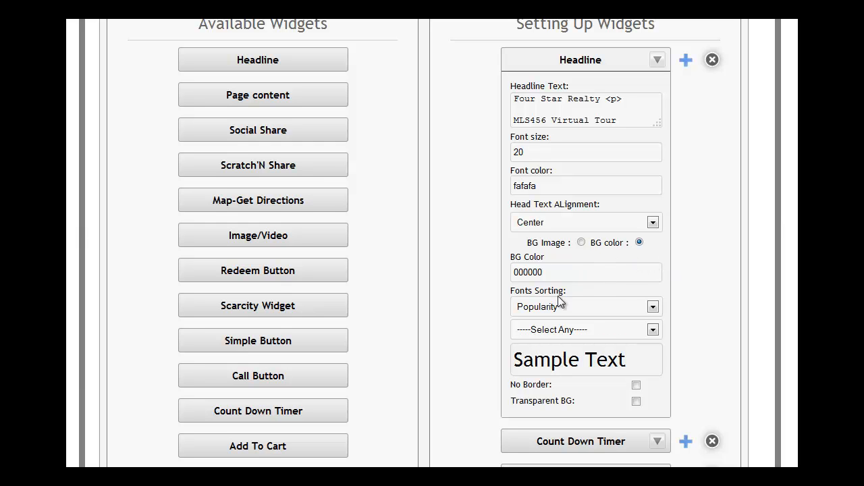
# - Try the Francois One and Changa One fonts on the first headline, keeping the font list sorted by popularity
pyautogui.click(653, 307)
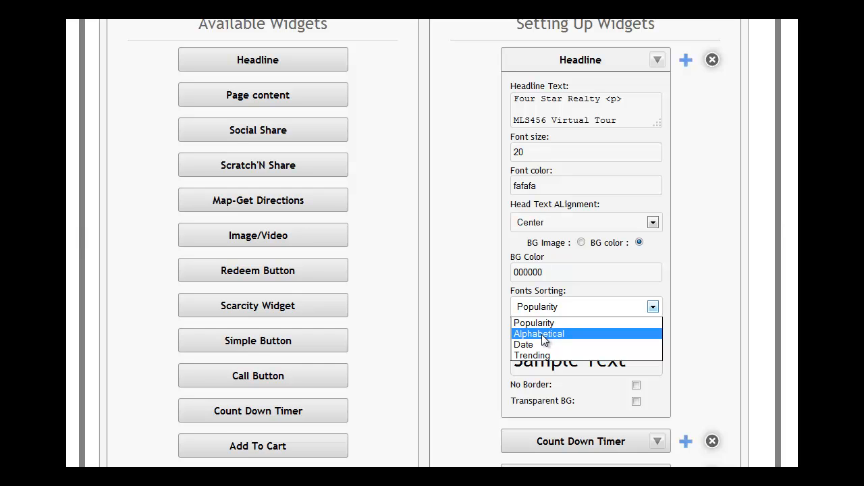
pyautogui.click(653, 307)
pyautogui.click(653, 329)
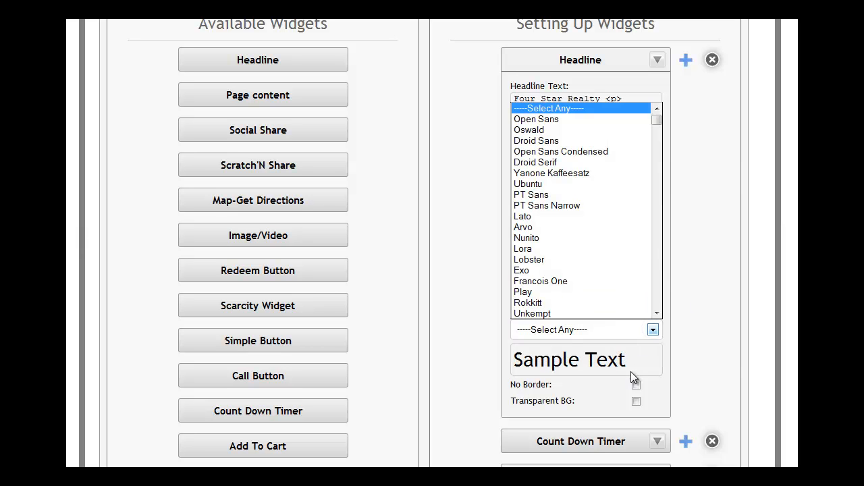
pyautogui.moveTo(658, 140); pyautogui.dragTo(658, 121)
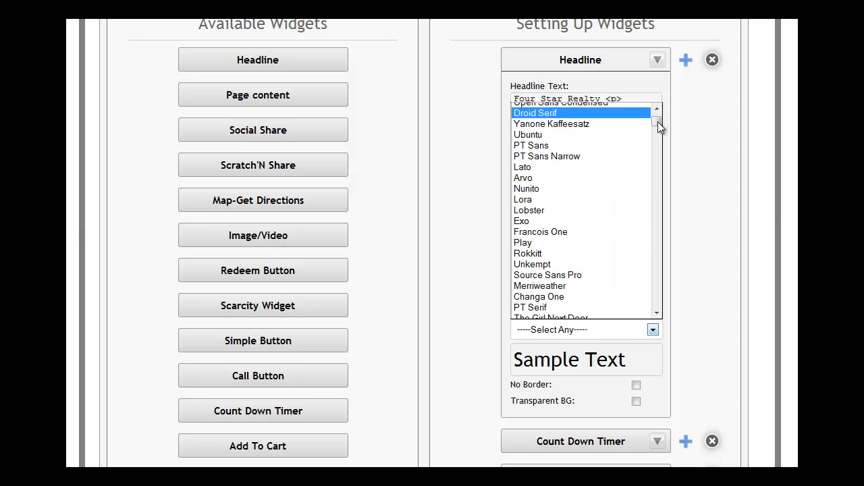
pyautogui.click(545, 233)
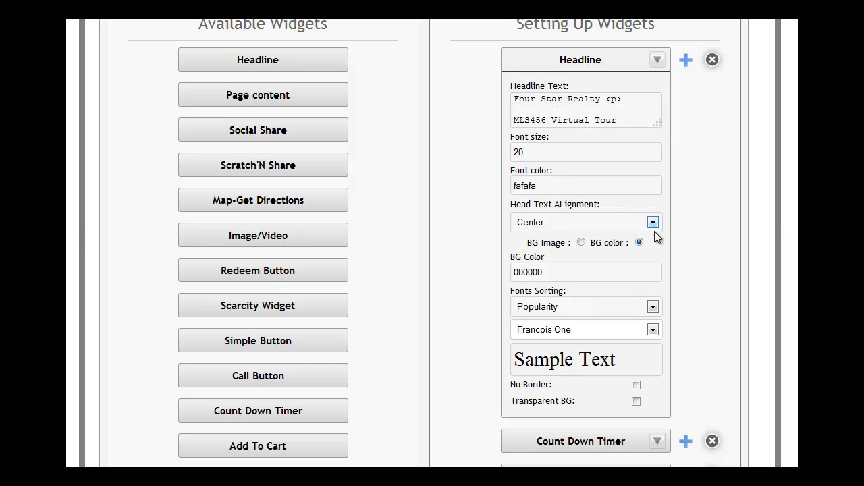
pyautogui.click(653, 330)
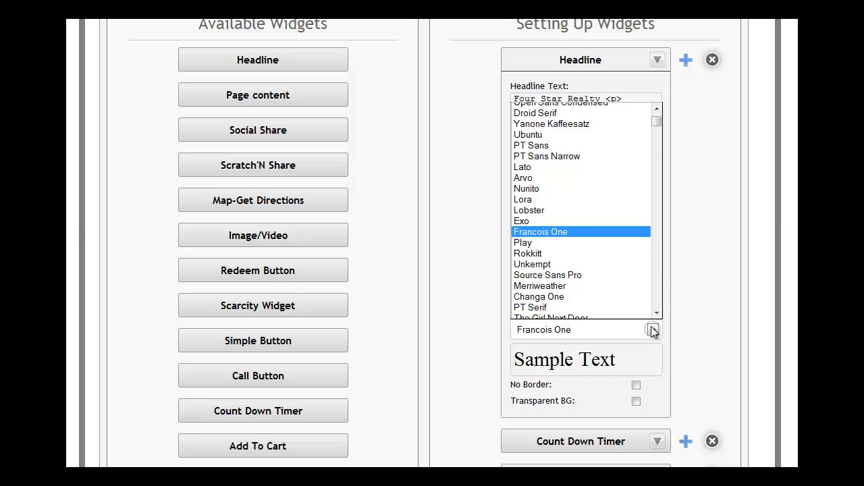
pyautogui.click(559, 296)
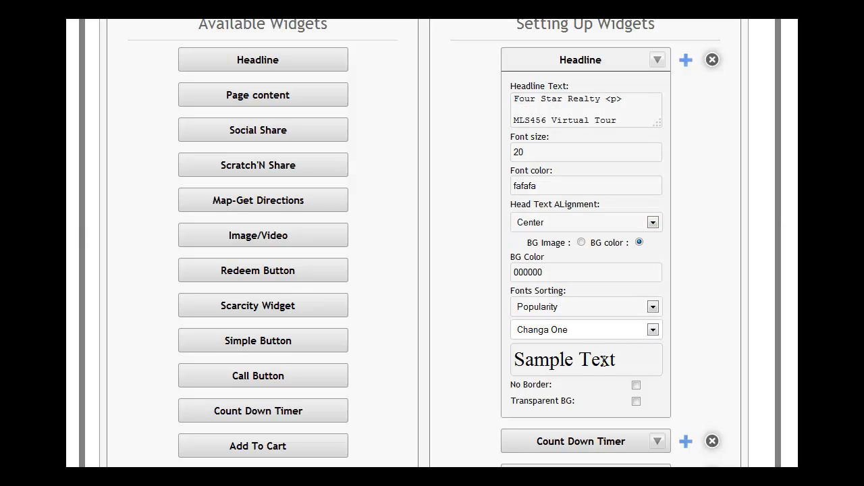
# - Set the first headline's font to Exo and enable No Border and Transparent BG
pyautogui.click(654, 330)
pyautogui.click(565, 225)
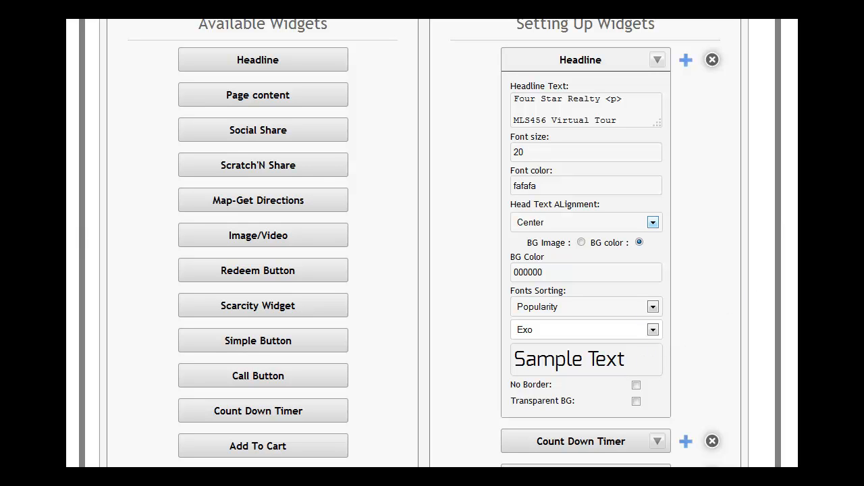
pyautogui.click(636, 401)
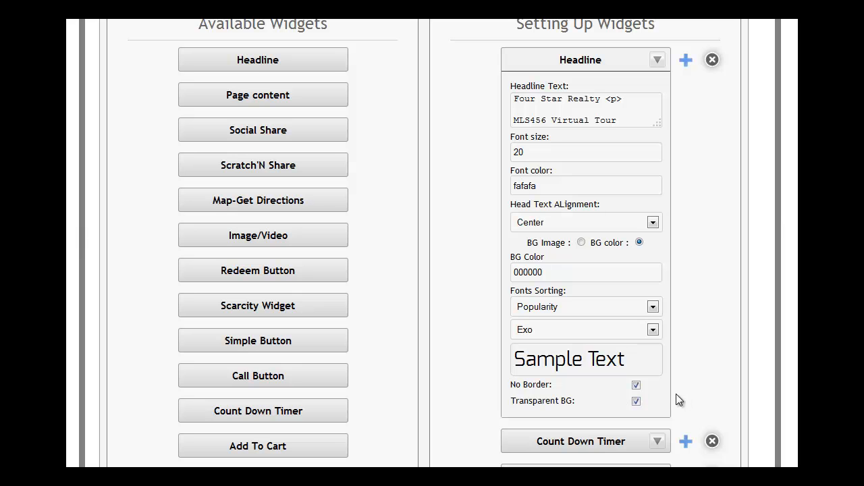
# - Collapse the first Headline widget's settings and save the page
pyautogui.click(657, 60)
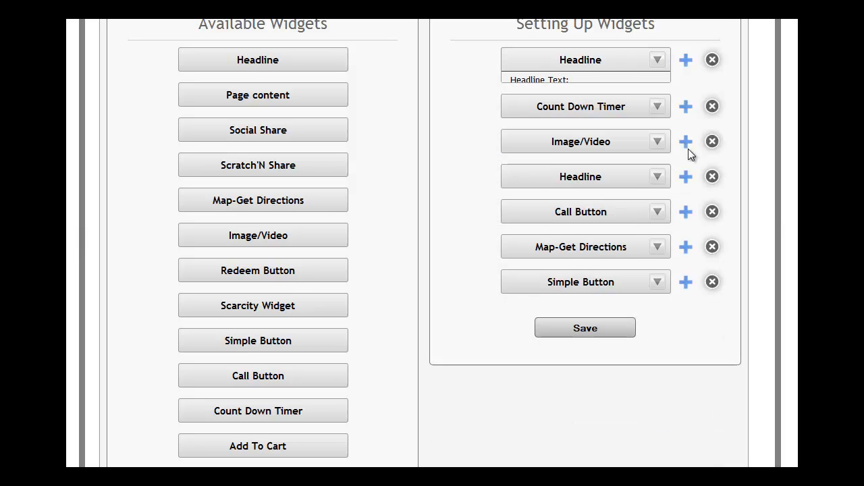
pyautogui.click(582, 326)
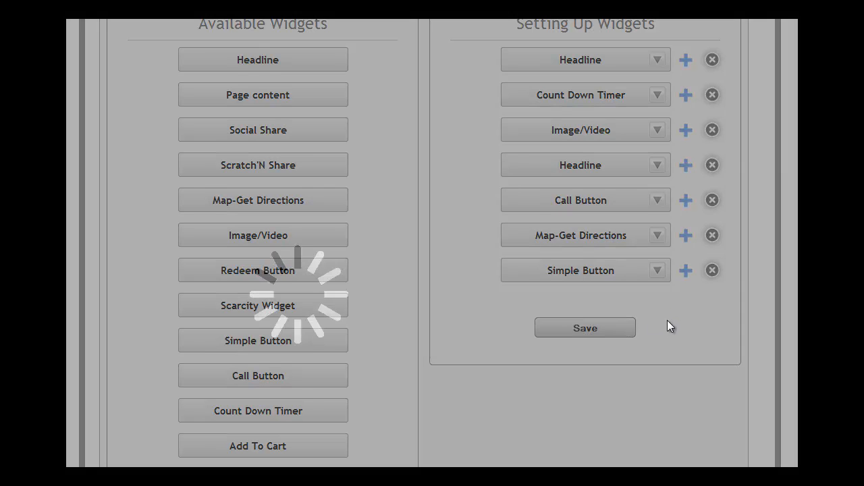
pyautogui.press('Return')
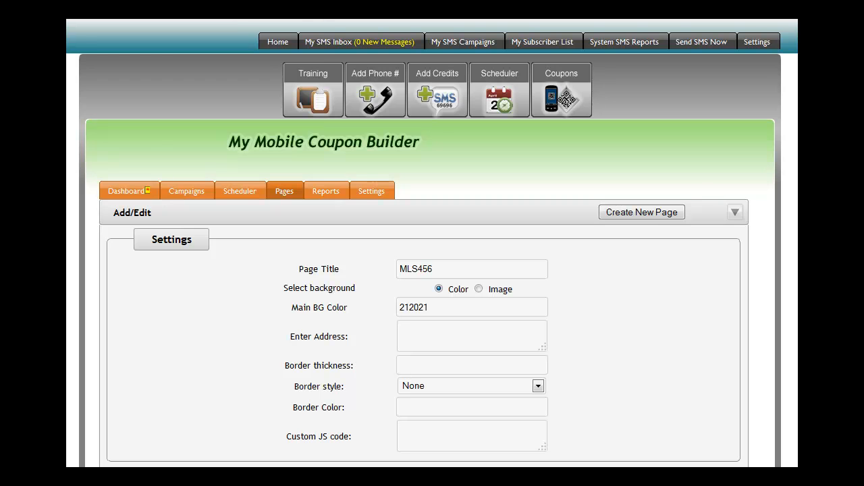
# - Preview the saved MLS456 page from the page list, check its layout, and close the preview
pyautogui.scroll(-12, 432, 243)
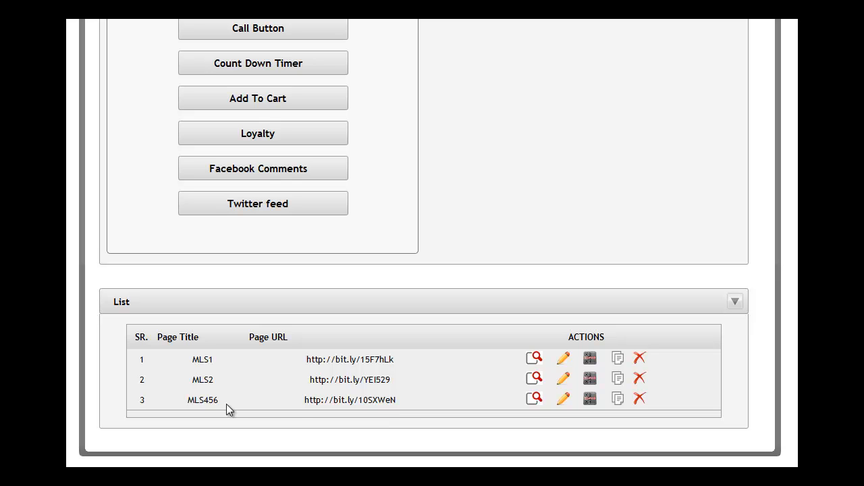
pyautogui.click(534, 399)
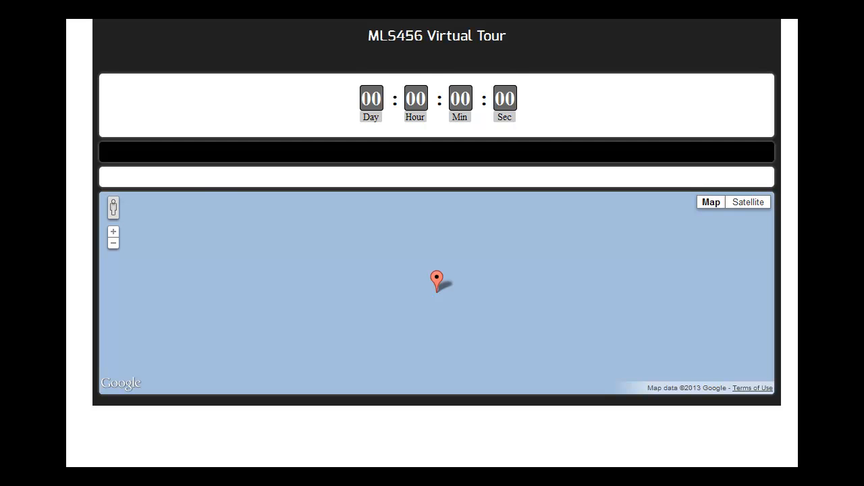
pyautogui.moveTo(67, 194); pyautogui.dragTo(69, 195)
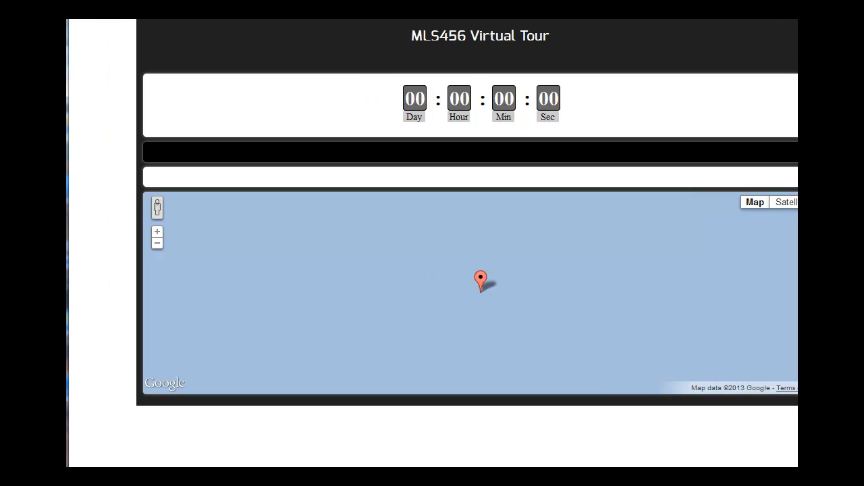
pyautogui.moveTo(68, 267); pyautogui.dragTo(2, 268)
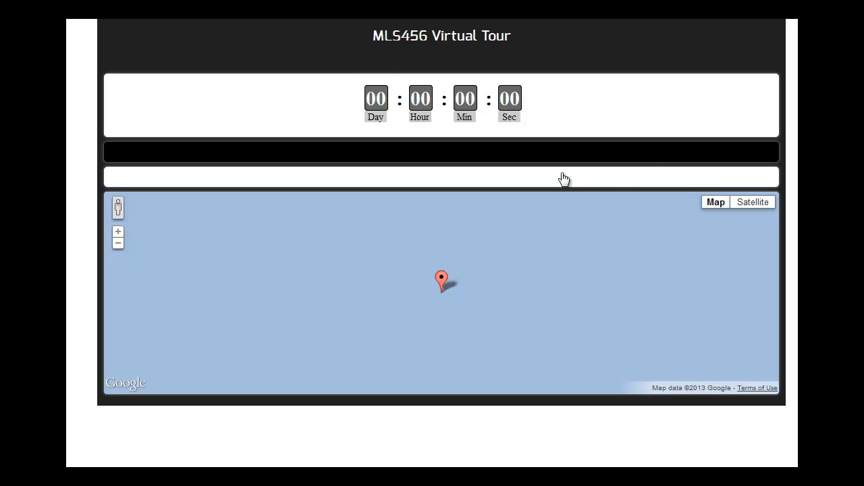
pyautogui.hotkey('ctrl', 'w')
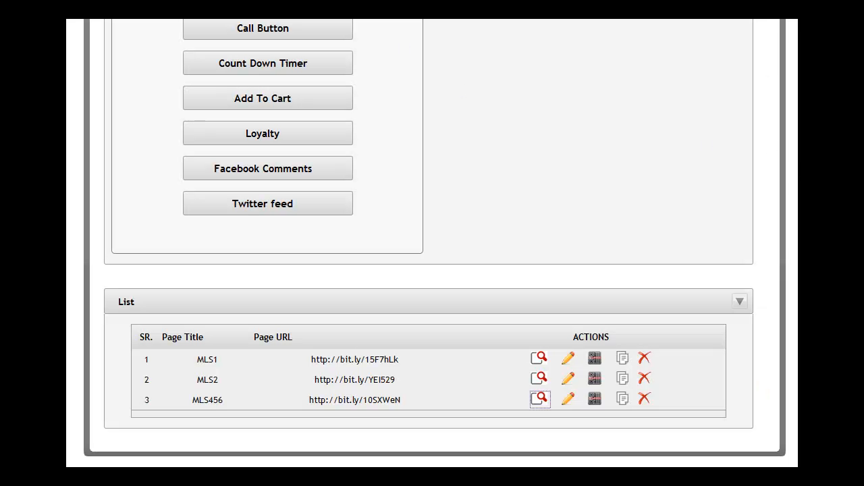
# - Set the Count Down Timer's end time to 20/06/2013 18:00
pyautogui.scroll(6, 641, 128)
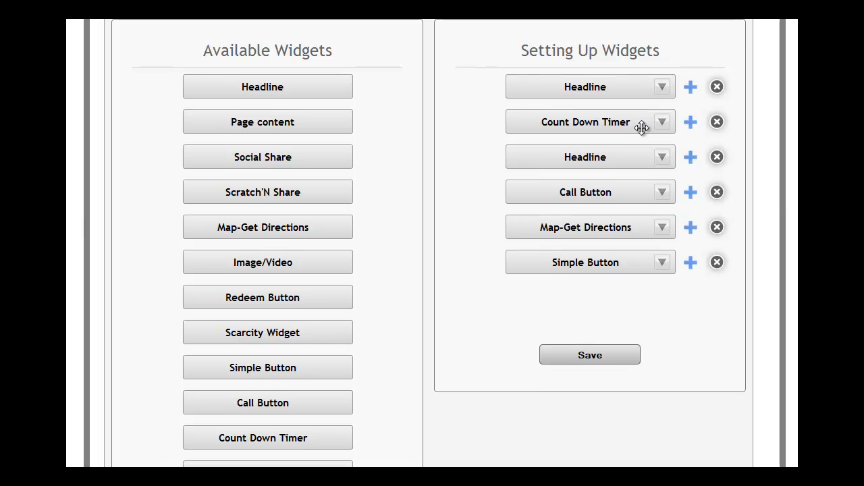
pyautogui.click(660, 125)
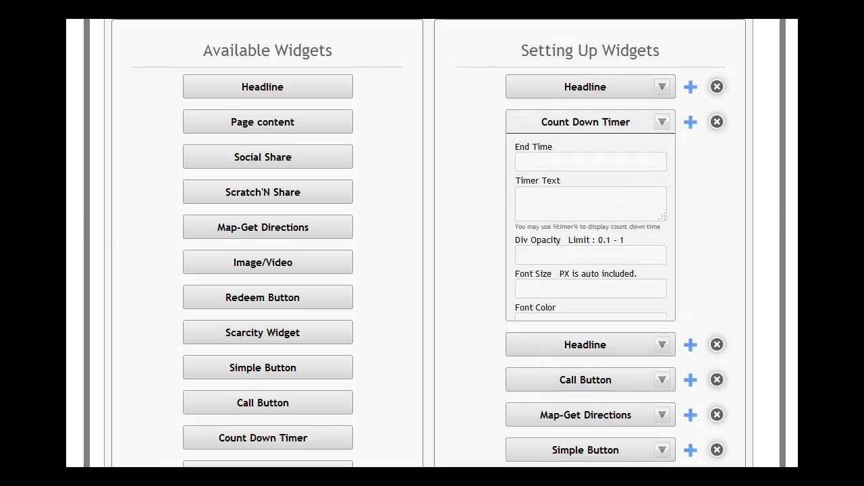
pyautogui.click(566, 165)
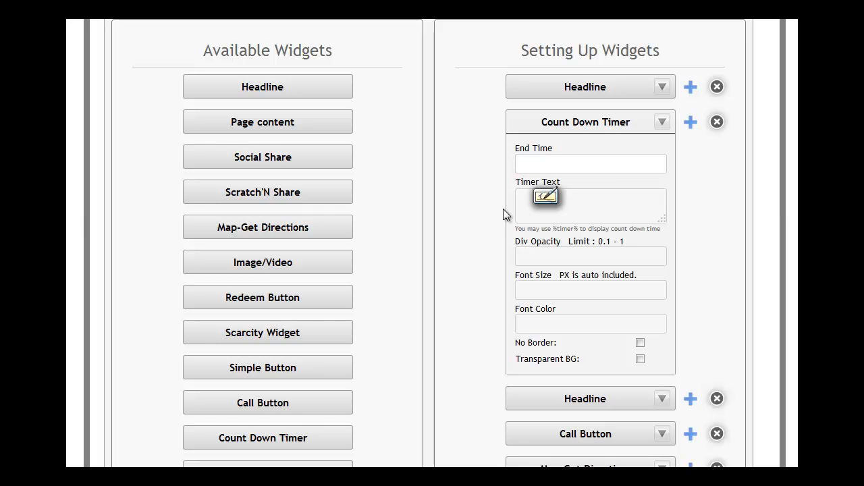
pyautogui.write('20')
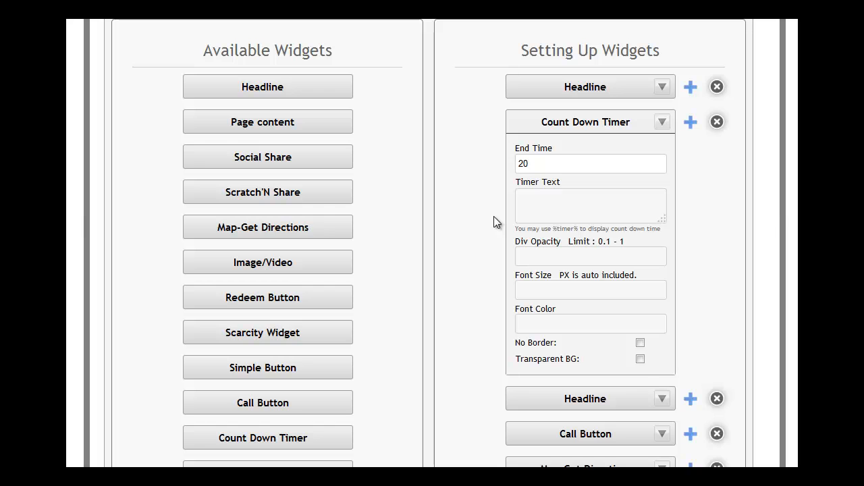
pyautogui.write('/06/2013 1')
pyautogui.write('8:00')
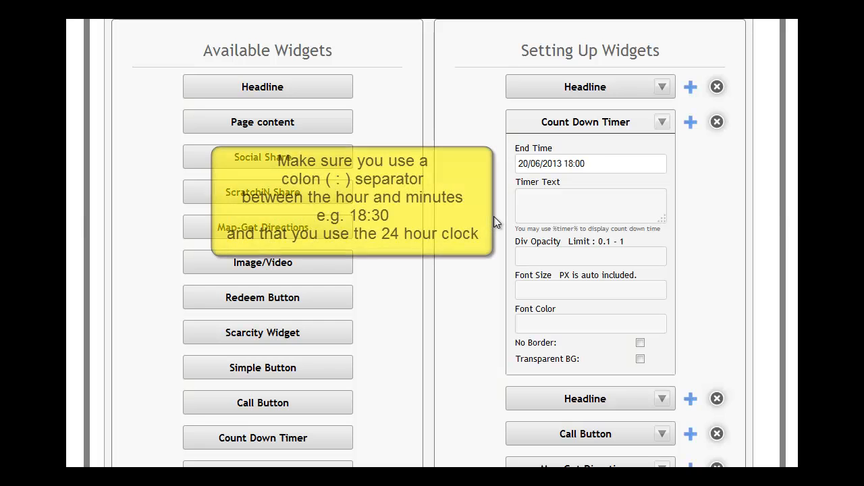
pyautogui.click(533, 197)
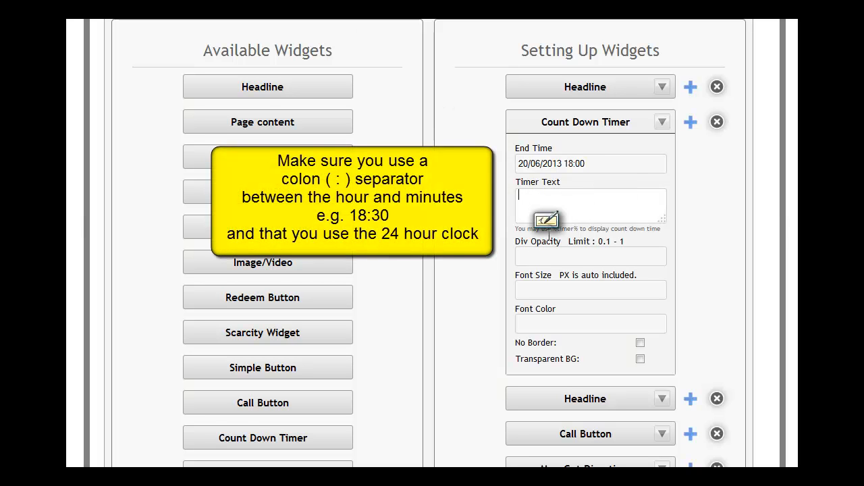
pyautogui.click(624, 162)
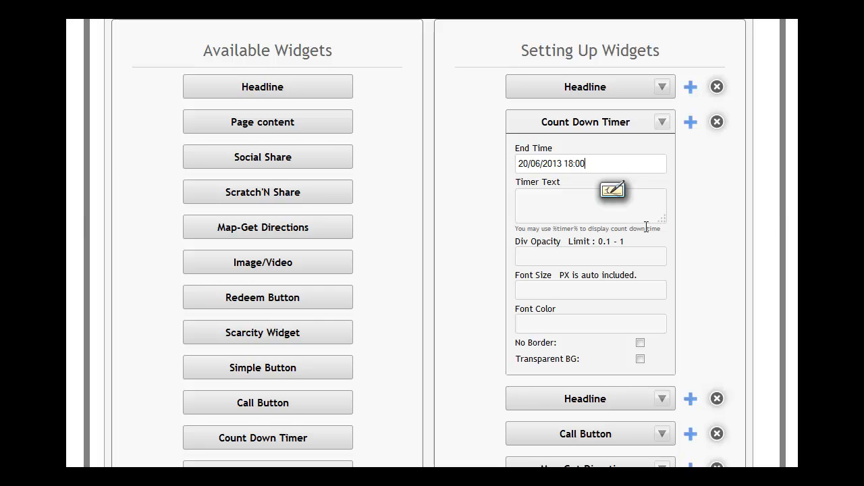
# - Set the timer text to "Open House In <p>" followed by "%timer%" on a second line
pyautogui.click(544, 197)
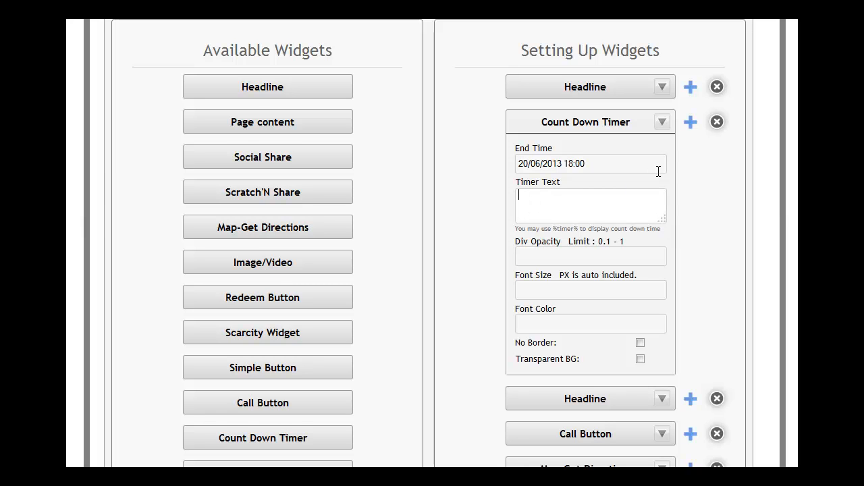
pyautogui.write('Open House In <p>')
pyautogui.press('Return')
pyautogui.write('%timer%')
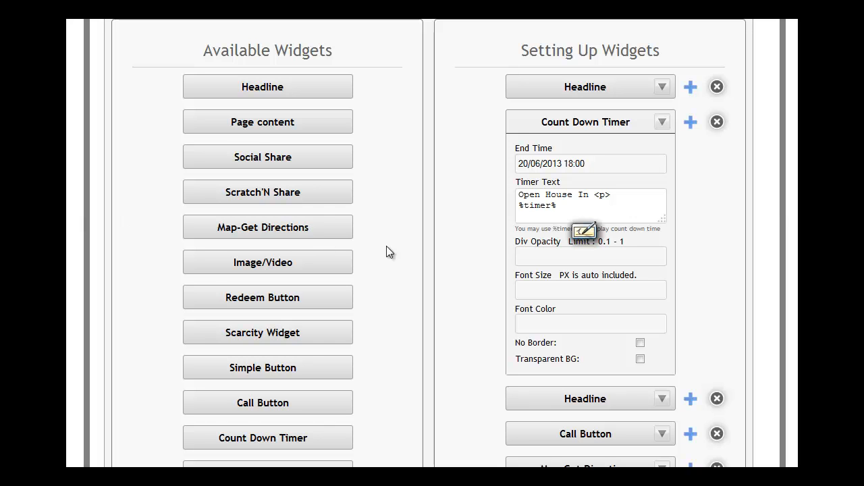
# - Give the Count Down Timer a div opacity of 1, font size 20, font color ded1de, and enable Transparent BG
pyautogui.click(544, 255)
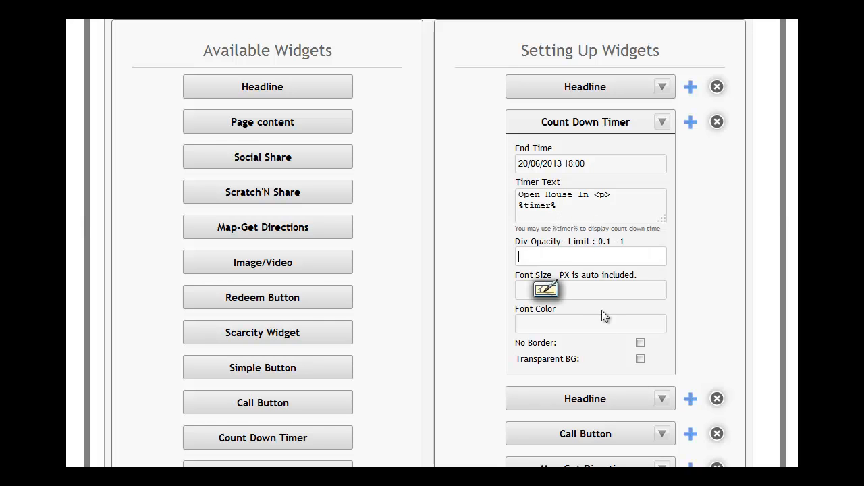
pyautogui.write('1')
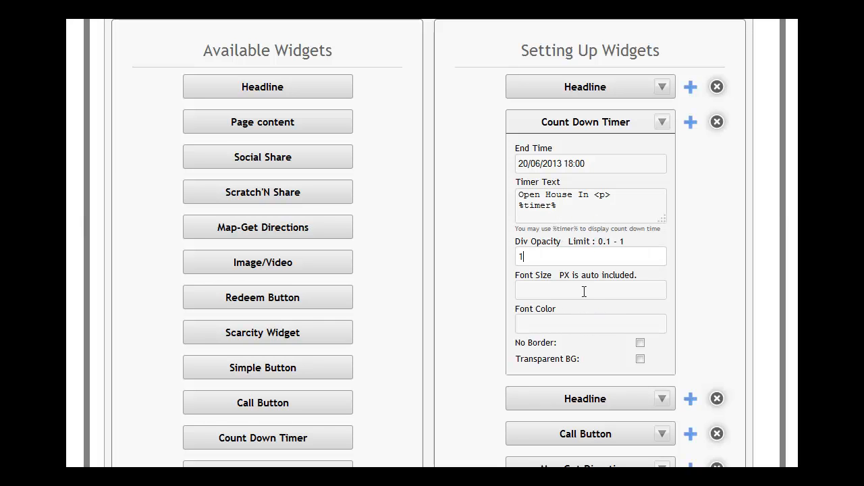
pyautogui.click(576, 294)
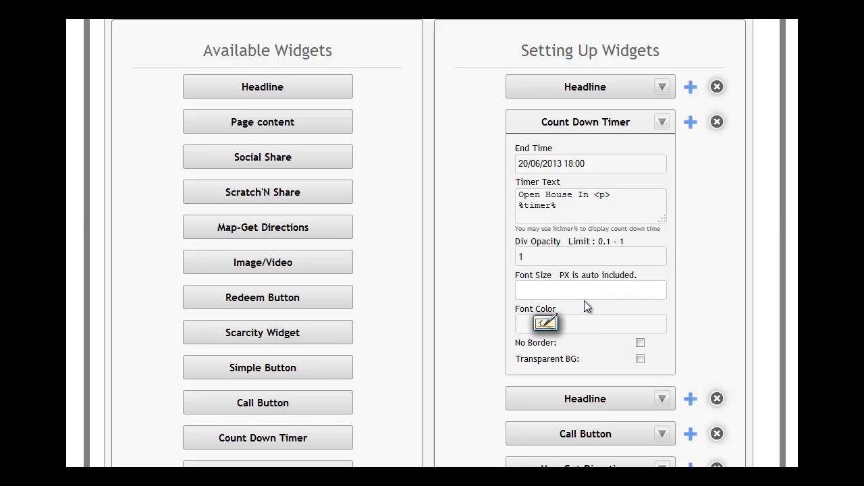
pyautogui.write('20')
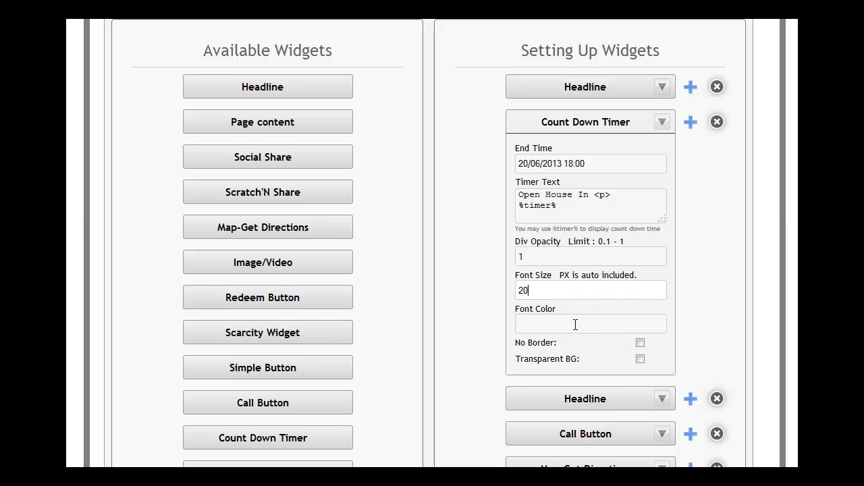
pyautogui.click(575, 325)
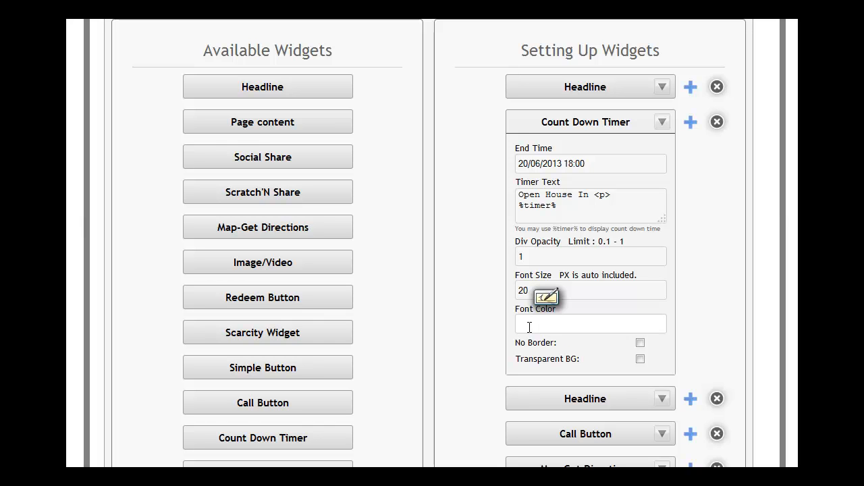
pyautogui.write('ded1de')
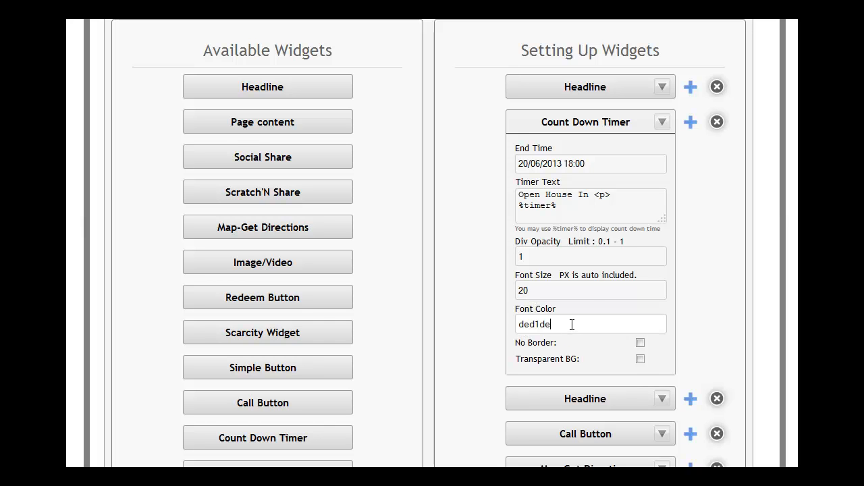
pyautogui.click(645, 355)
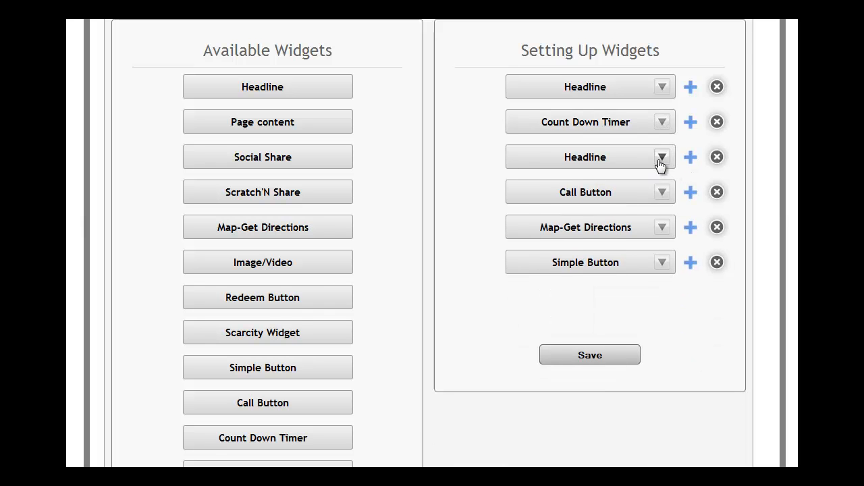
# - Add an Image/Video widget between the Count Down Timer and the second Headline, and expand its settings
pyautogui.click(662, 158)
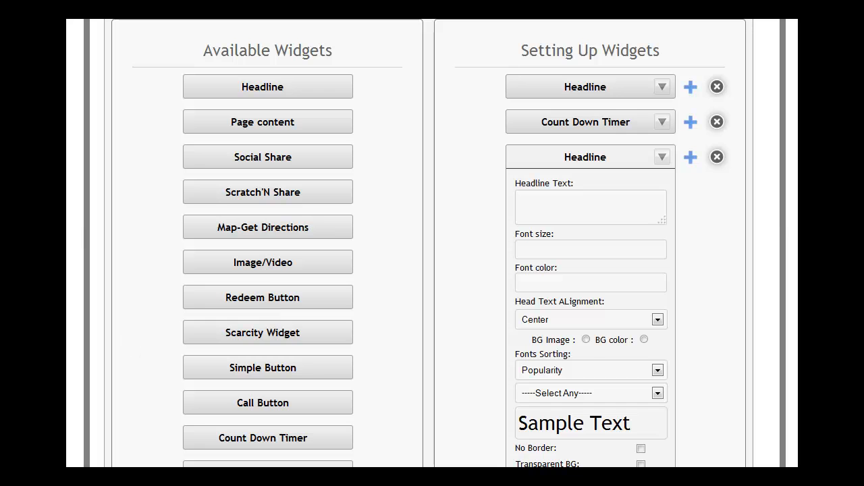
pyautogui.click(662, 158)
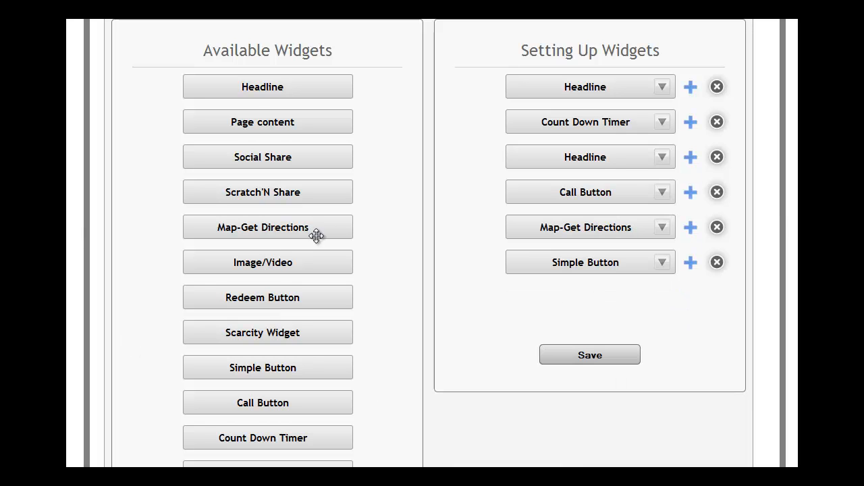
pyautogui.moveTo(271, 263); pyautogui.dragTo(564, 187)
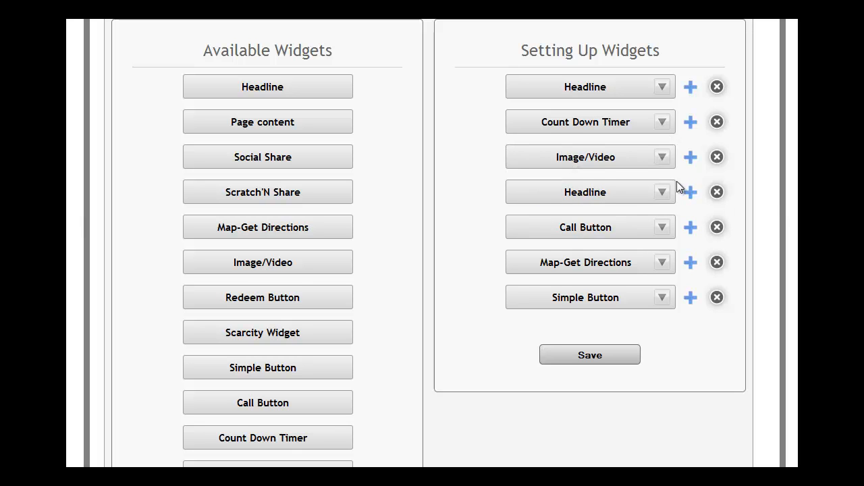
pyautogui.click(663, 157)
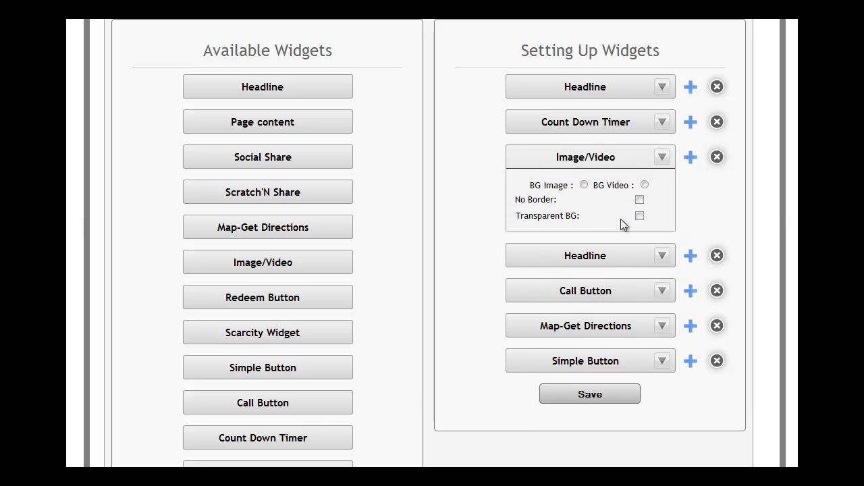
# - Try the Image/Video widget's BG Image mode with the Upload Image and Image URL sources
pyautogui.click(584, 185)
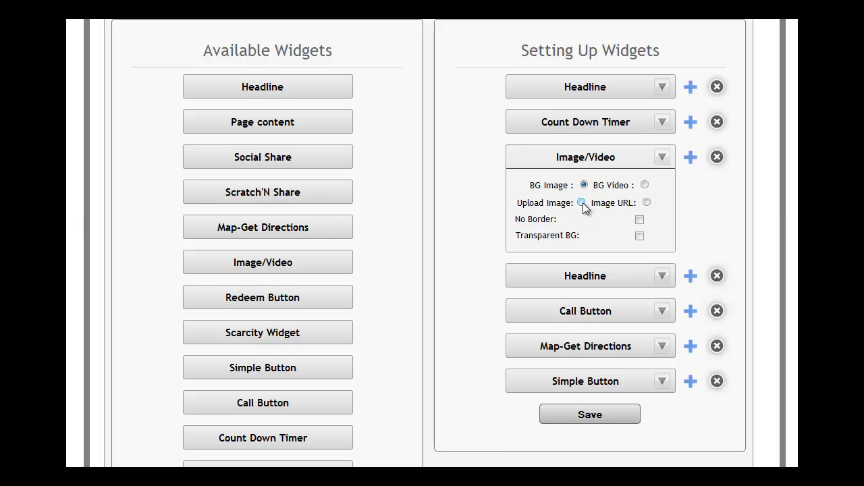
pyautogui.click(582, 203)
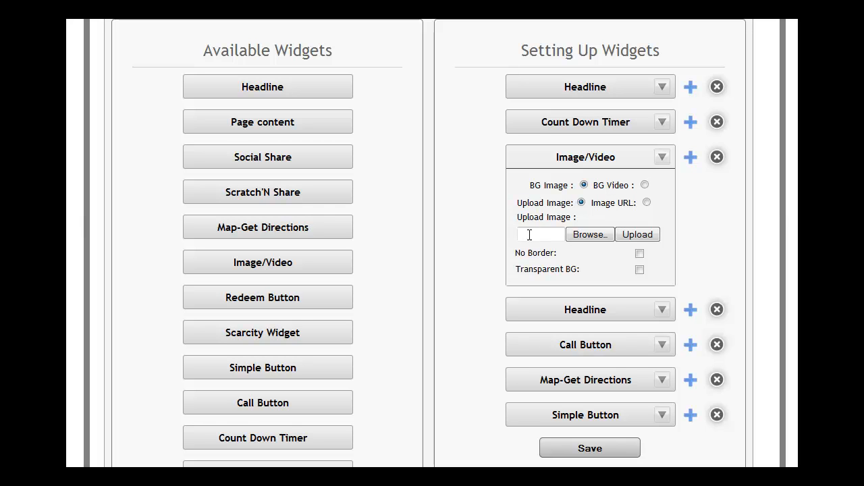
pyautogui.click(646, 202)
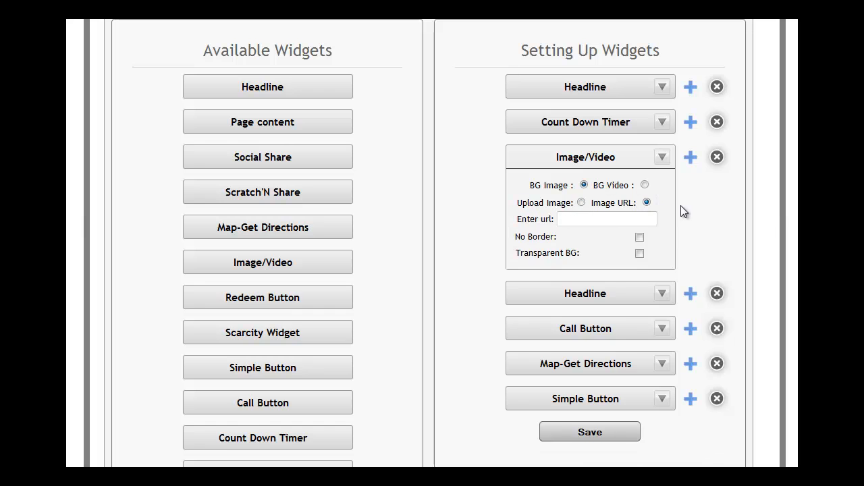
pyautogui.click(600, 221)
pyautogui.click(645, 184)
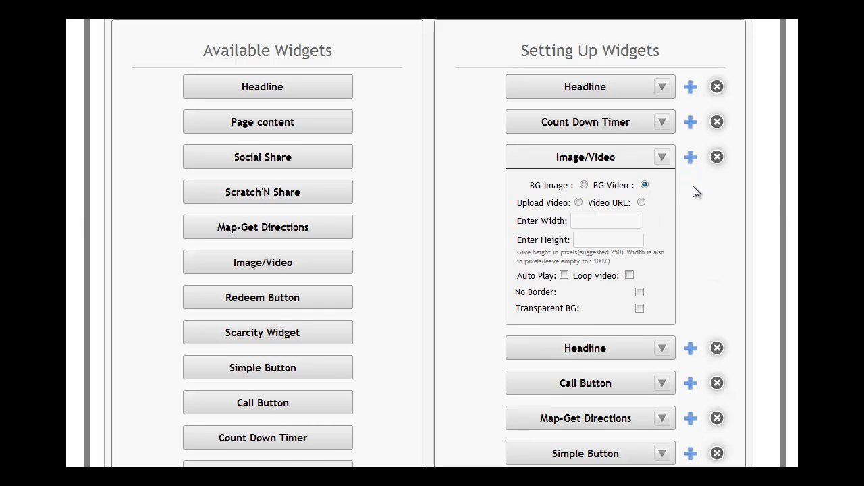
pyautogui.click(641, 203)
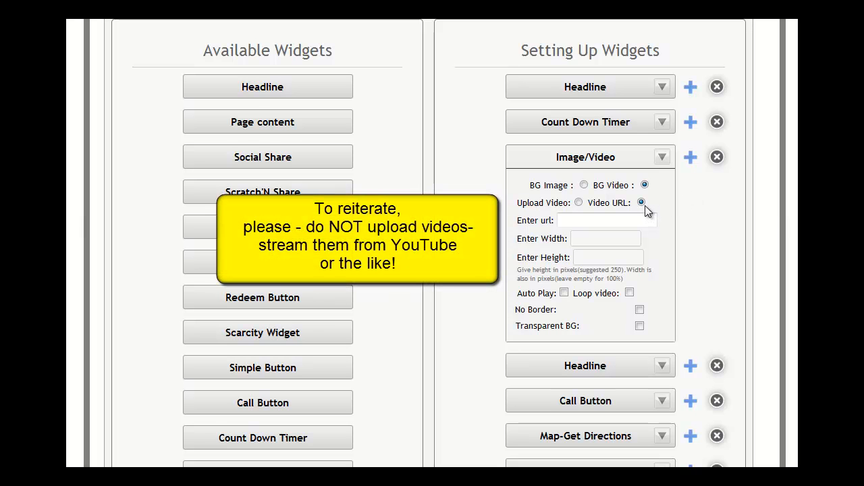
pyautogui.click(615, 217)
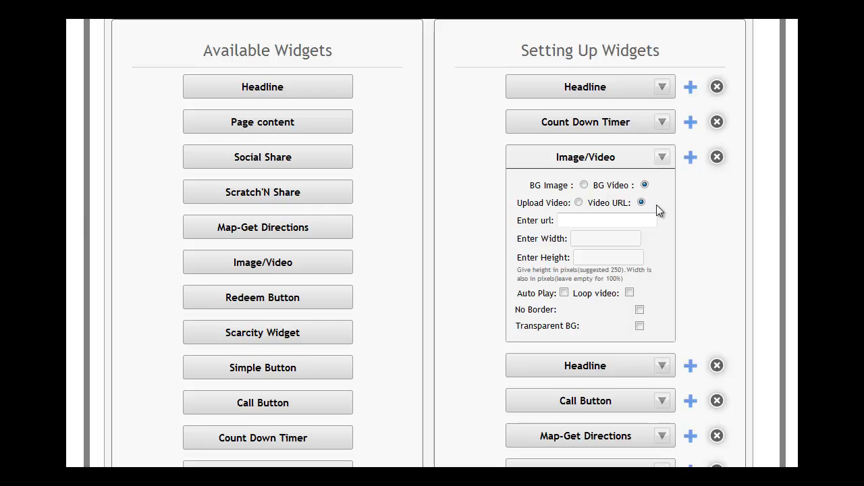
pyautogui.click(574, 220)
pyautogui.click(591, 220)
pyautogui.hotkey('ctrl', 'v')
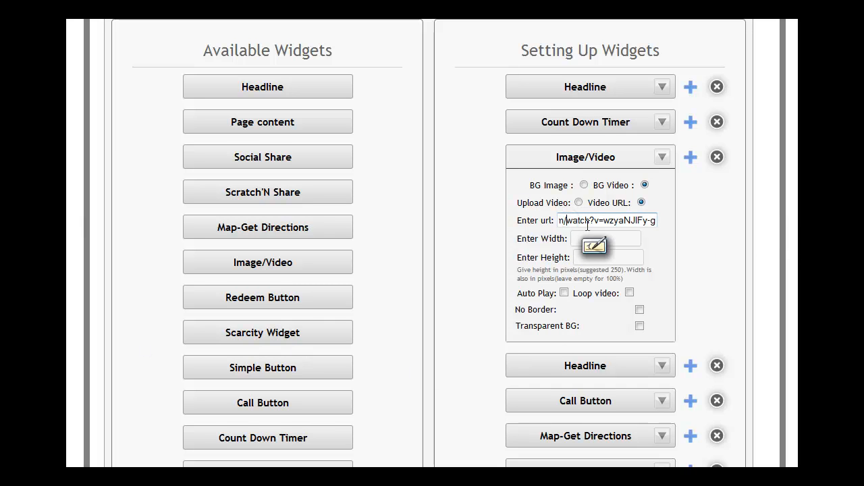
pyautogui.press('Left')
pyautogui.press('Left')
pyautogui.press('Left')
pyautogui.press('Left')
pyautogui.press('Left')
pyautogui.press('Left')
pyautogui.press('Left')
pyautogui.press('Left')
pyautogui.press('Left')
pyautogui.press('Left')
pyautogui.press('Left')
pyautogui.press('Left')
pyautogui.press('Left')
pyautogui.press('Left')
pyautogui.press('Left')
pyautogui.press('Left')
pyautogui.press('Left')
pyautogui.press('Left')
pyautogui.press('Left')
pyautogui.press('Left')
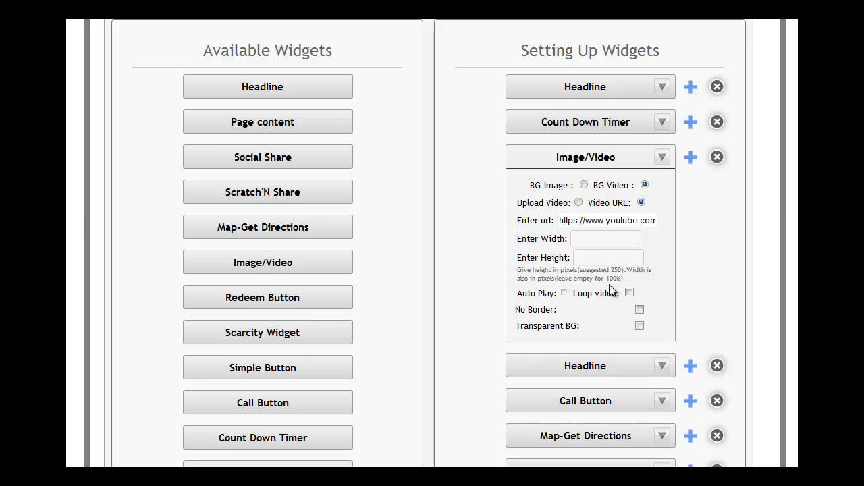
# - Set the video height to 300, enable No Border, and collapse the Image/Video widget's settings
pyautogui.click(586, 257)
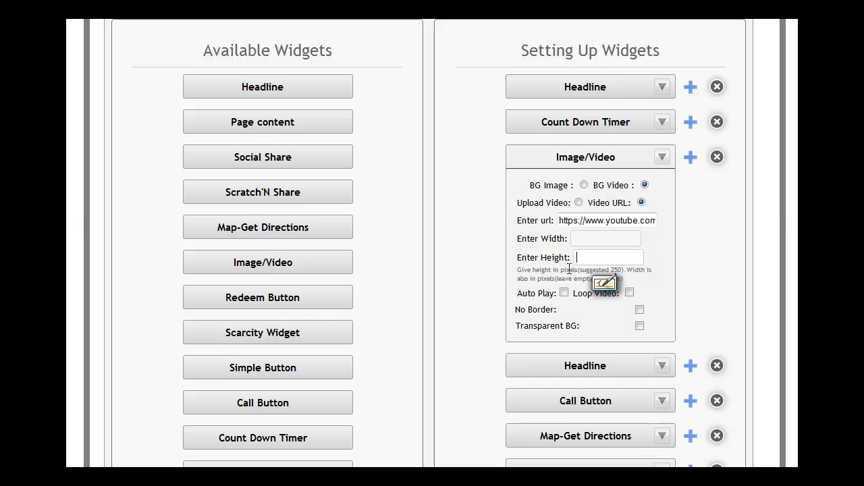
pyautogui.write('300')
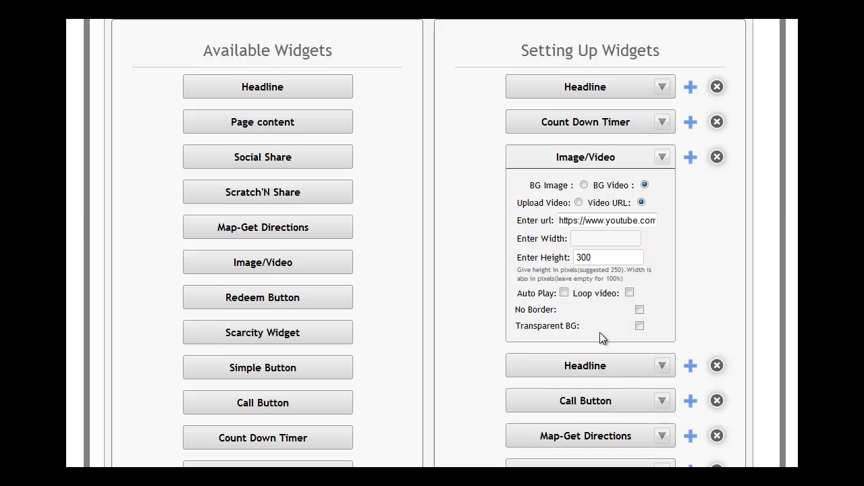
pyautogui.click(639, 311)
pyautogui.click(662, 158)
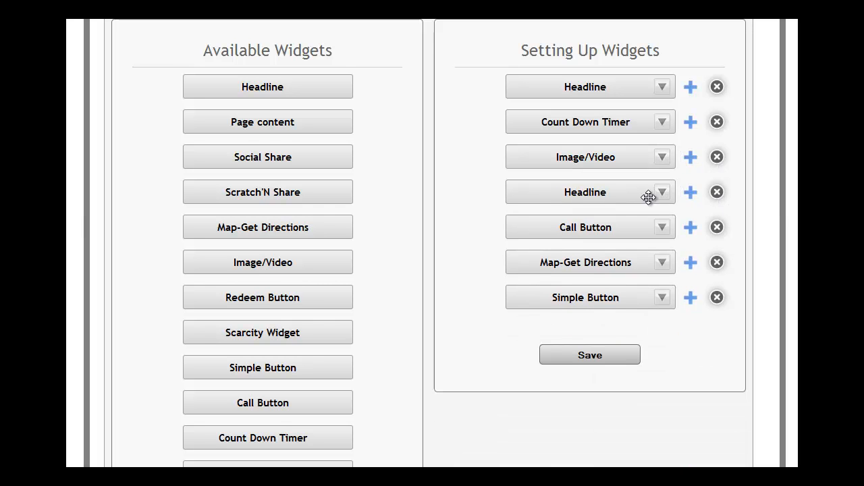
# - Paste the property's street, city and region lines, each ending in <br>, as the second Headline's text
pyautogui.click(662, 193)
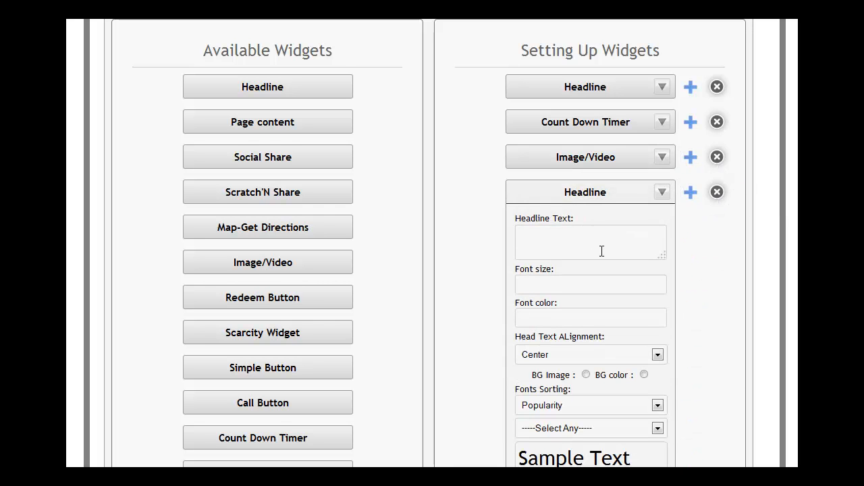
pyautogui.click(572, 238)
pyautogui.click(532, 234)
pyautogui.write('123 Main Street <br> Main City<br> Chicago<br>')
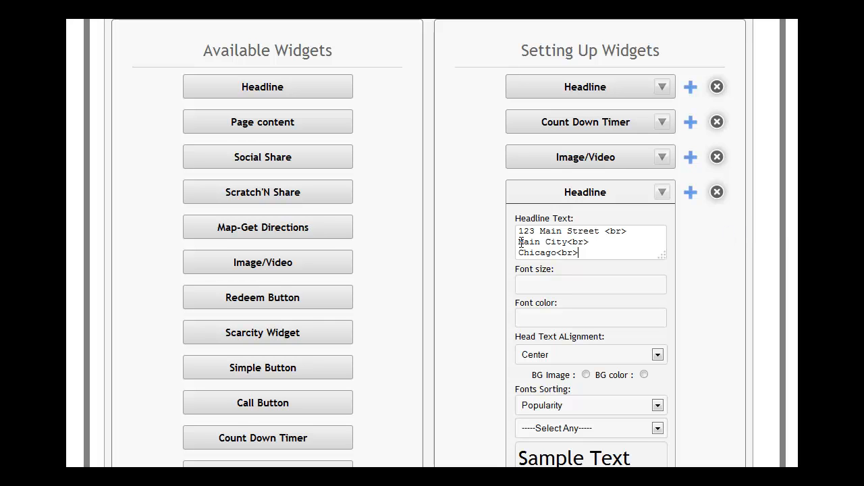
# - Try moving the <br> tags after the street and city onto their own lines in the second Headline's text
pyautogui.click(601, 231)
pyautogui.press('Return')
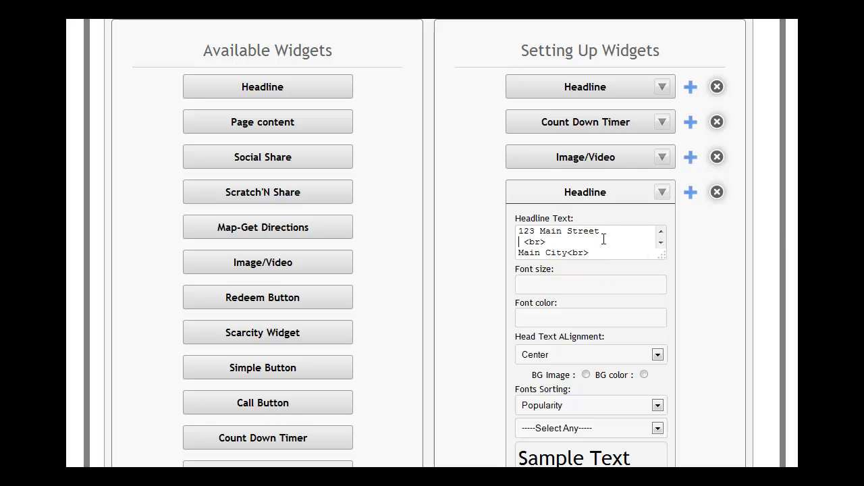
pyautogui.click(567, 253)
pyautogui.press('Return')
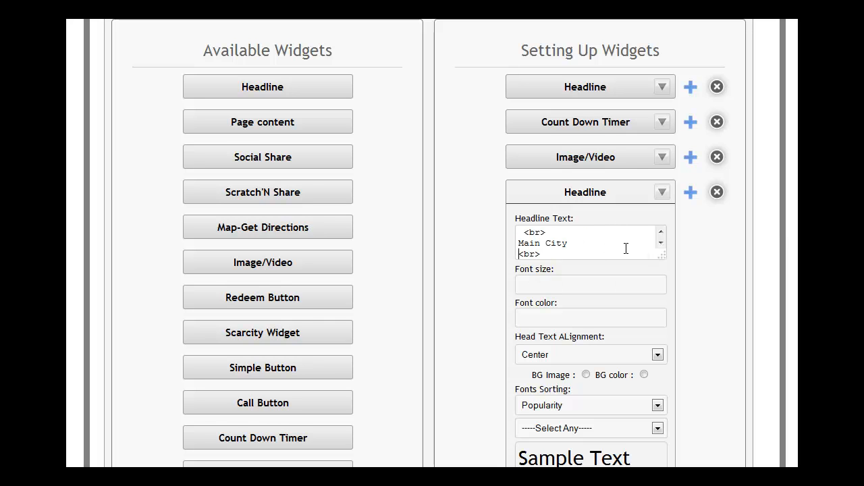
pyautogui.click(661, 244)
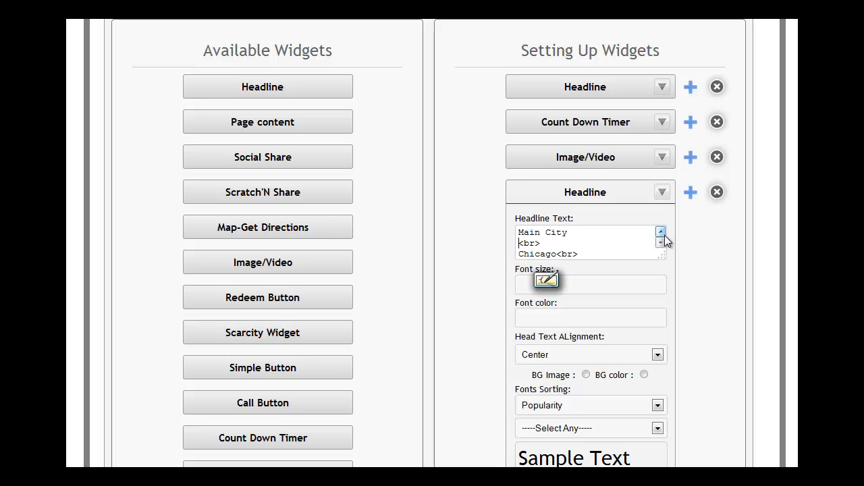
# - Rejoin the separated <br> tags to the ends of the street and city lines in the headline text
pyautogui.click(661, 232)
pyautogui.click(661, 232)
pyautogui.click(610, 232)
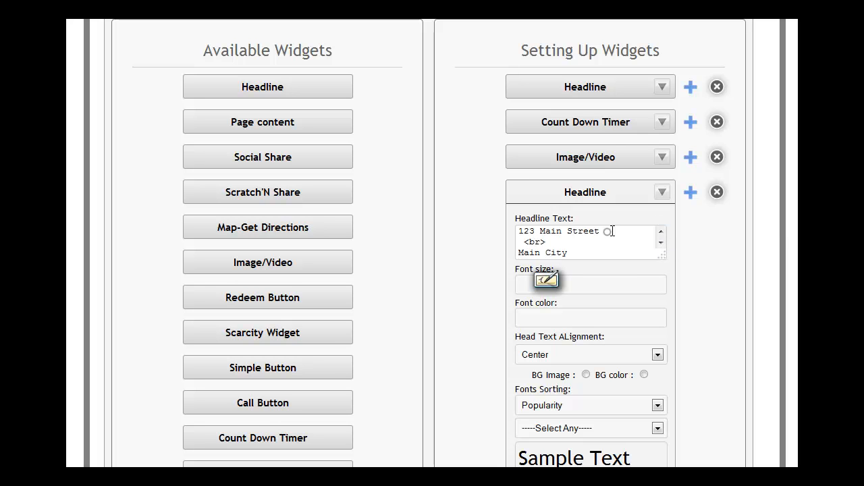
pyautogui.press('Delete')
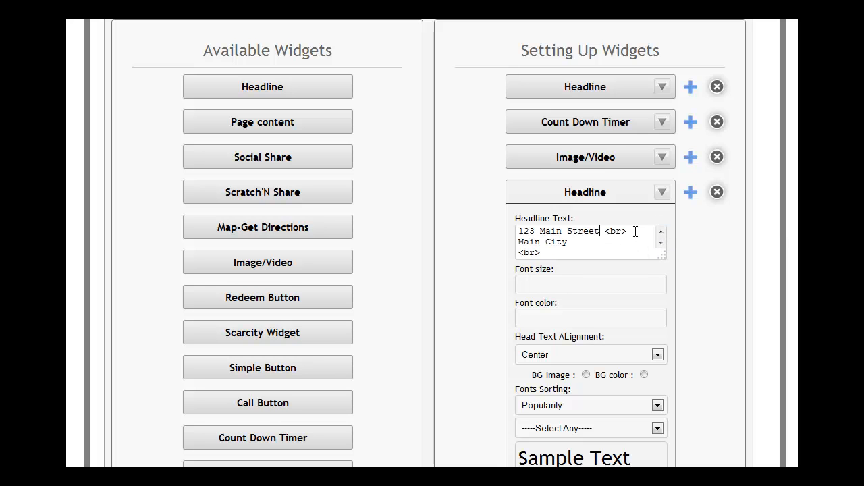
pyautogui.click(578, 242)
pyautogui.press('Delete')
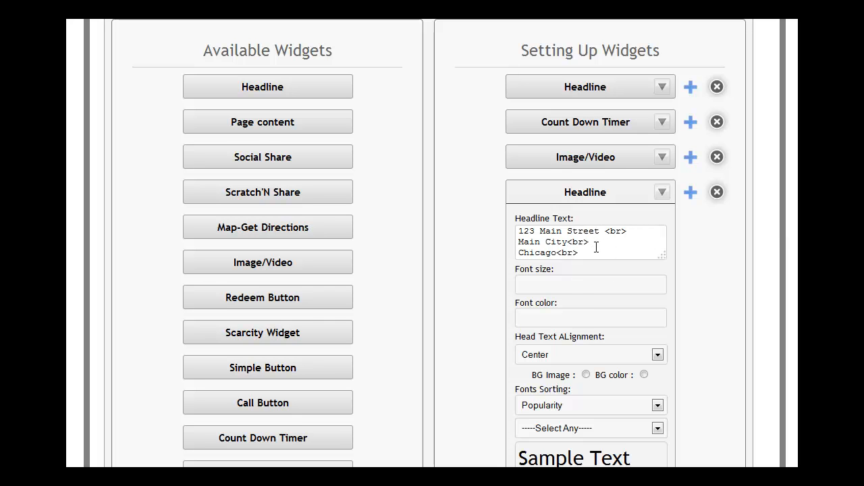
# - Remove the space before the street line's <br> and set the second Headline's font size to 14
pyautogui.click(603, 232)
pyautogui.press('Delete')
pyautogui.click(600, 281)
pyautogui.write('14')
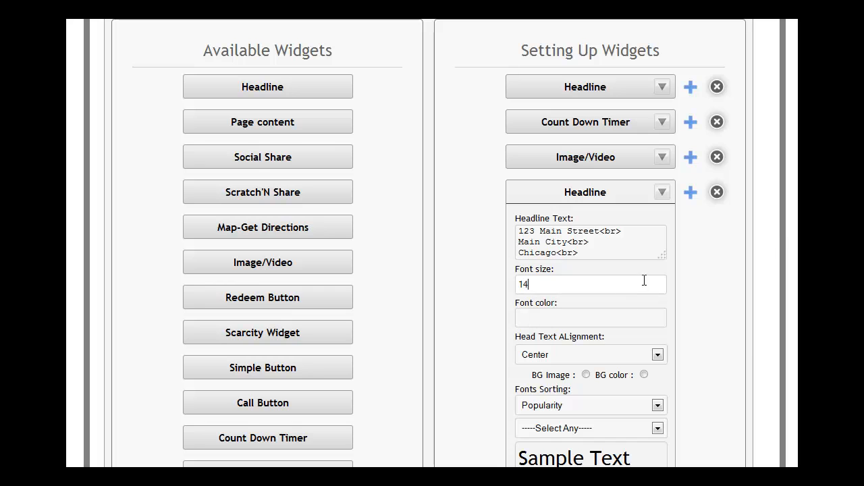
# - Set the second Headline's font color to f7f4f7
pyautogui.click(601, 315)
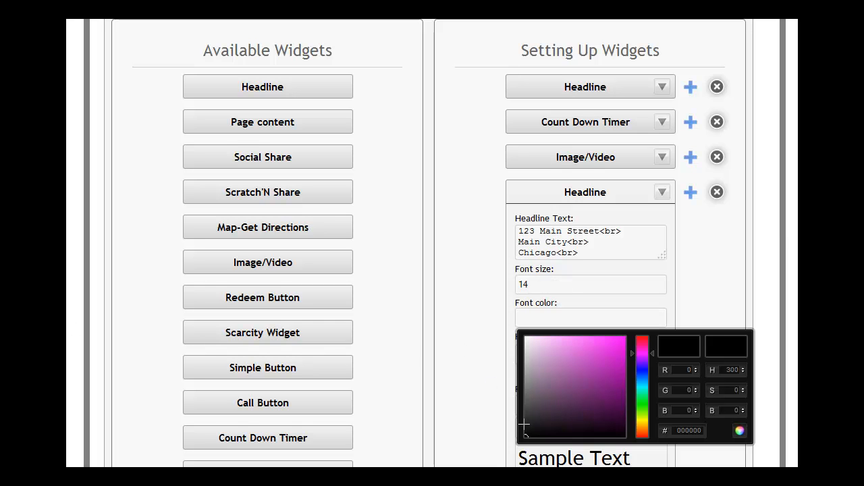
pyautogui.click(552, 408)
pyautogui.moveTo(552, 409)
pyautogui.mouseDown()
pyautogui.moveTo(535, 358)
pyautogui.moveTo(630, 362)
pyautogui.moveTo(630, 384)
pyautogui.mouseUp()
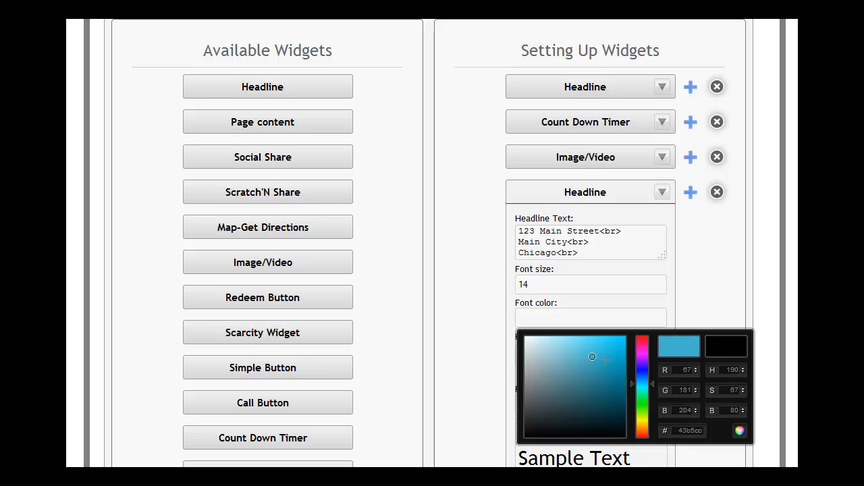
pyautogui.moveTo(592, 356)
pyautogui.mouseDown()
pyautogui.moveTo(614, 349)
pyautogui.moveTo(567, 371)
pyautogui.moveTo(580, 369)
pyautogui.mouseUp()
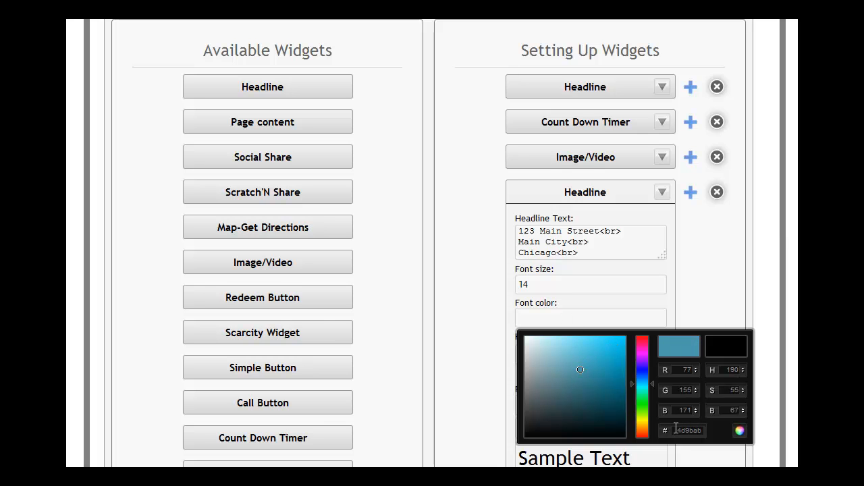
pyautogui.moveTo(706, 427); pyautogui.dragTo(665, 430)
pyautogui.write('f7f4f7')
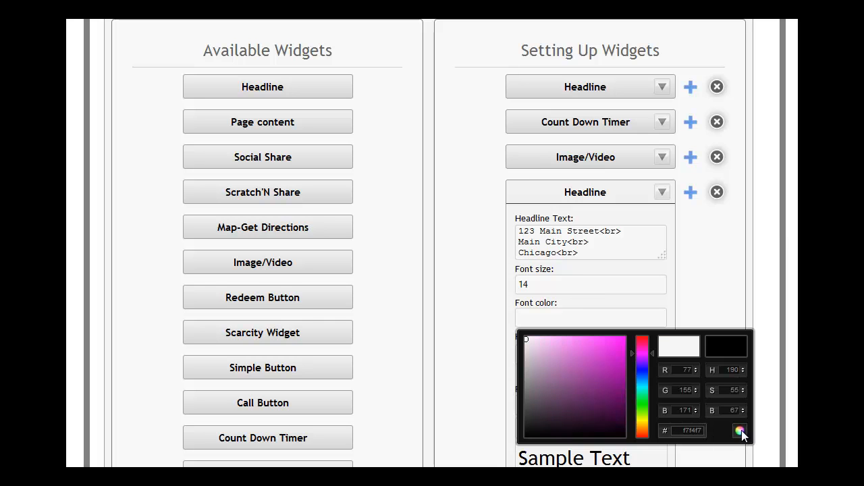
pyautogui.click(741, 432)
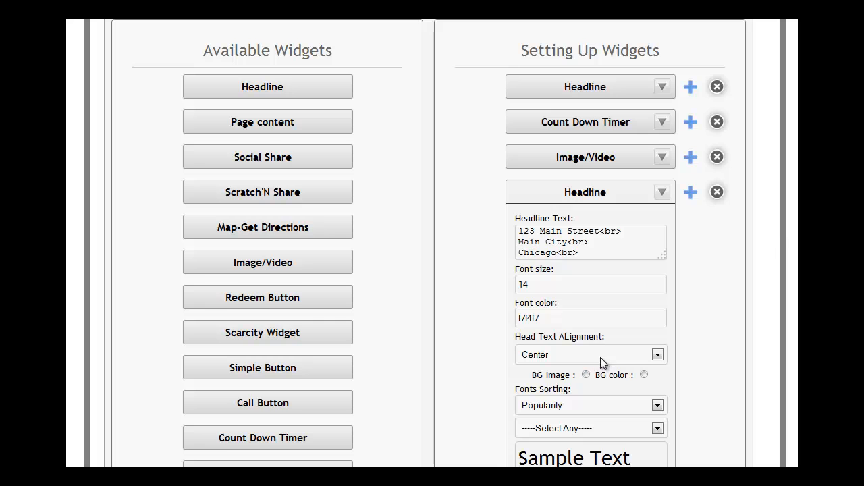
# - Give the second Headline a solid background using BG color 19609e
pyautogui.click(645, 375)
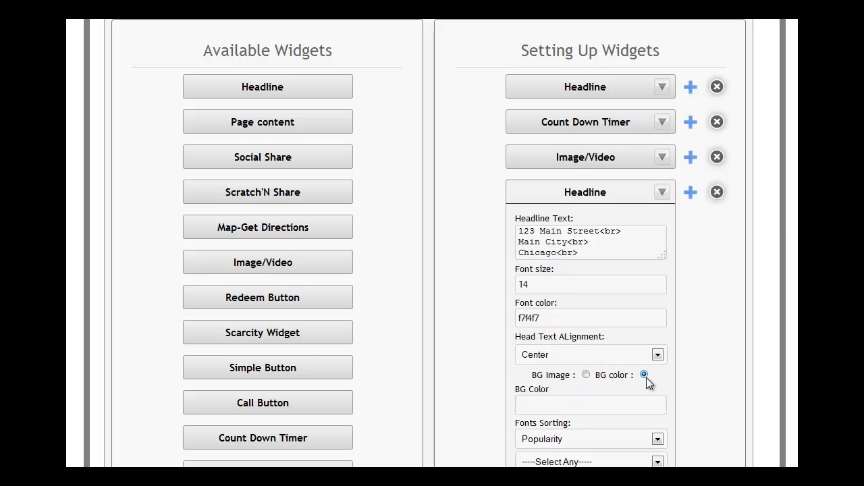
pyautogui.click(546, 406)
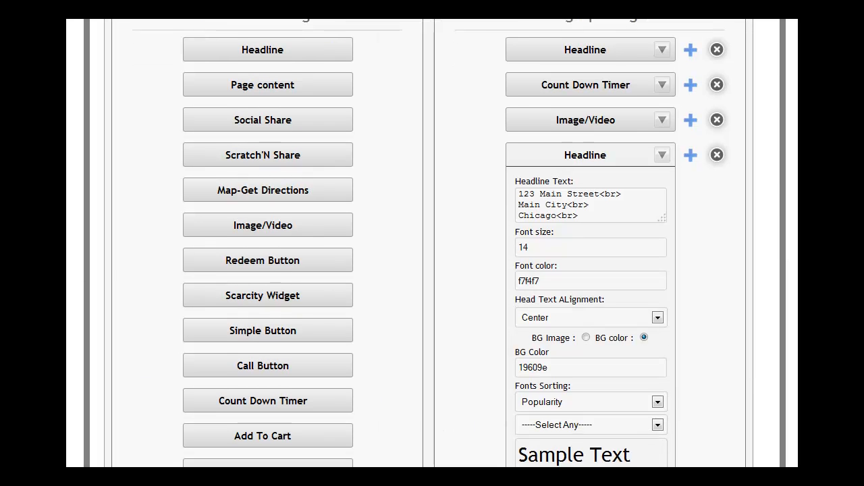
pyautogui.scroll(-1, 433, 243)
pyautogui.scroll(-2, 432, 243)
pyautogui.scroll(-1, 432, 244)
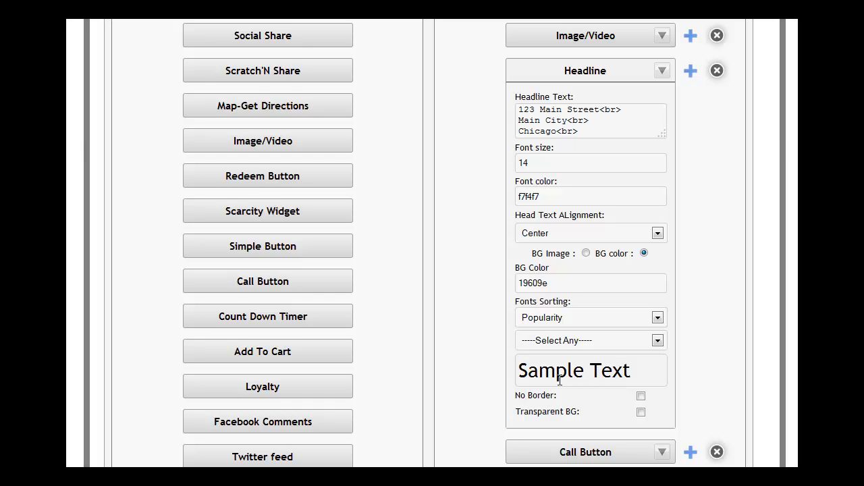
# - Choose the Droid Sans font for the second Headline and enable its No Border and Transparent BG options
pyautogui.click(657, 341)
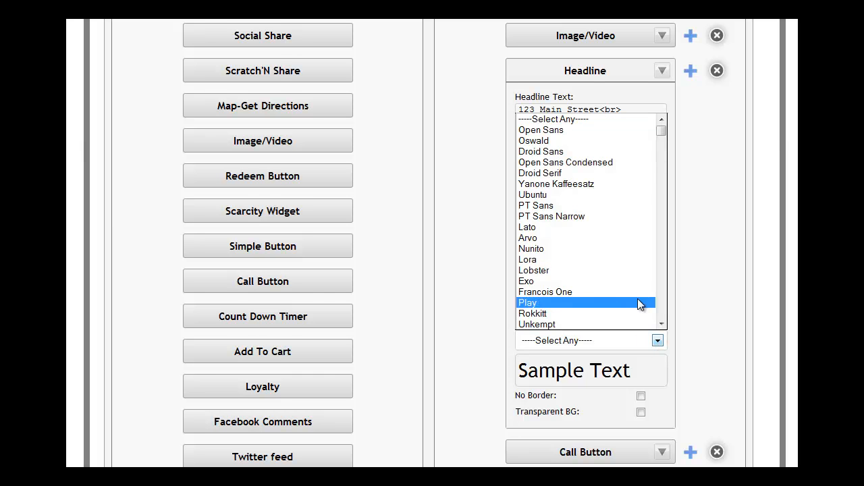
pyautogui.click(556, 152)
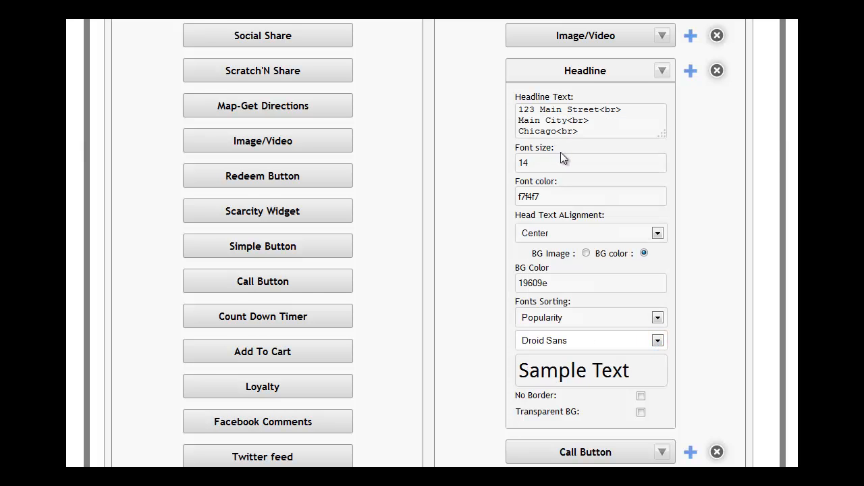
pyautogui.click(640, 396)
pyautogui.click(641, 412)
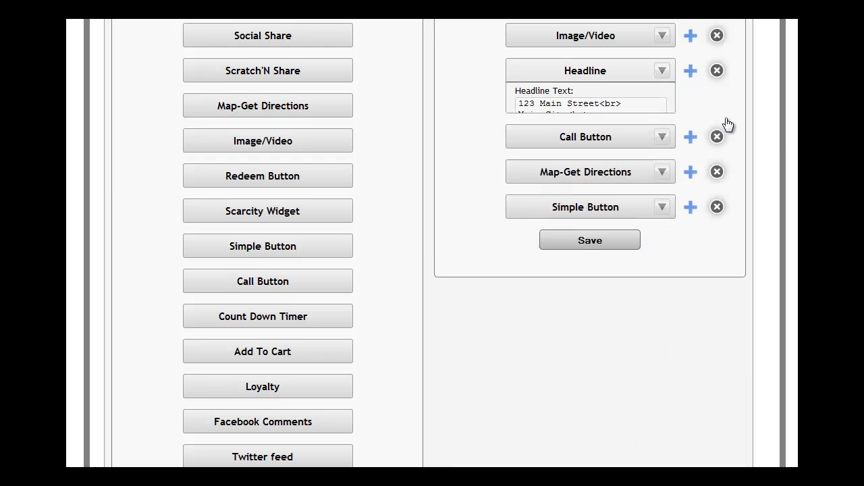
# - Label the Call Button widget "Call Me Now" and enter the phone number as its calling number
pyautogui.click(663, 108)
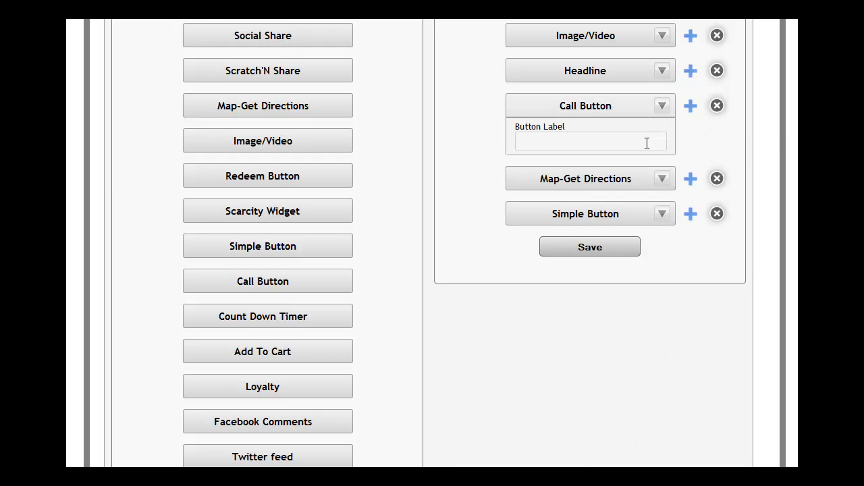
pyautogui.click(605, 147)
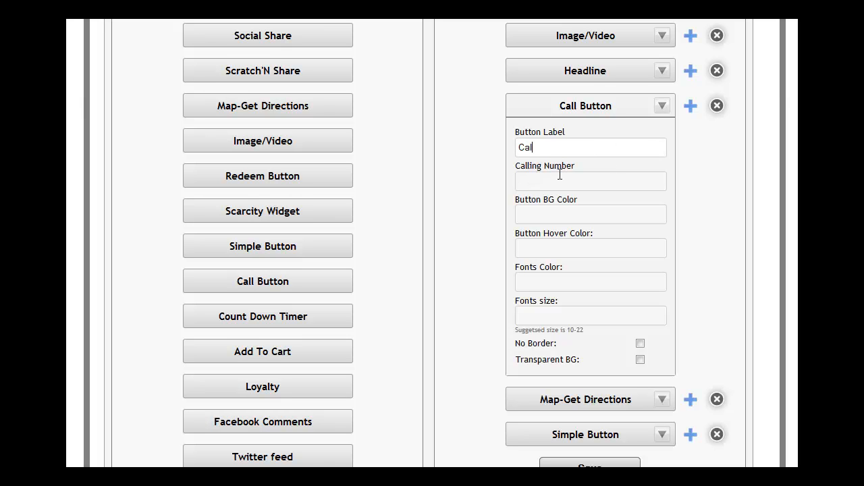
pyautogui.write('Call Me Now')
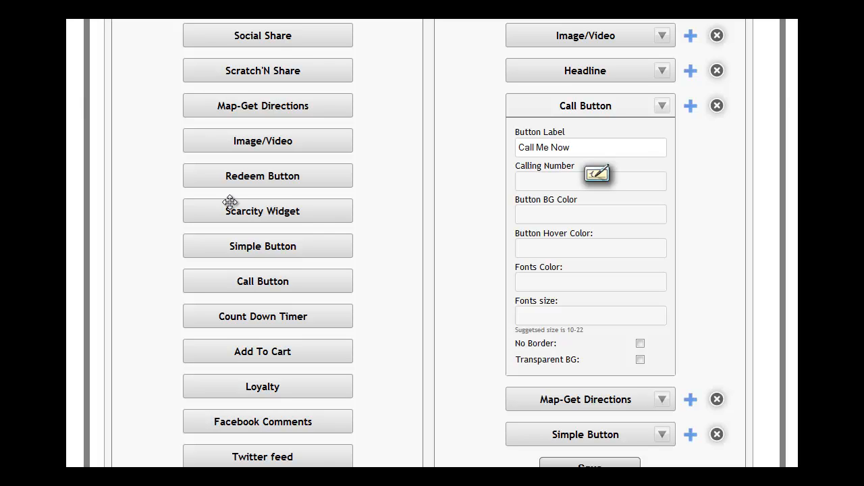
pyautogui.click(533, 179)
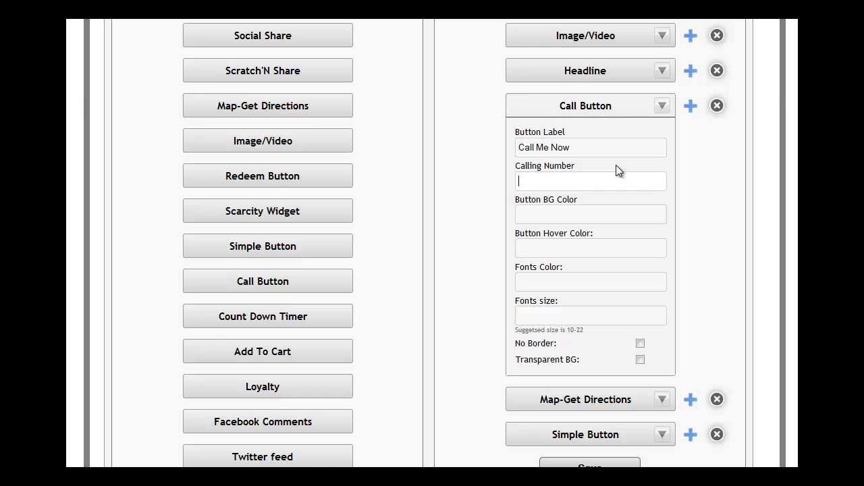
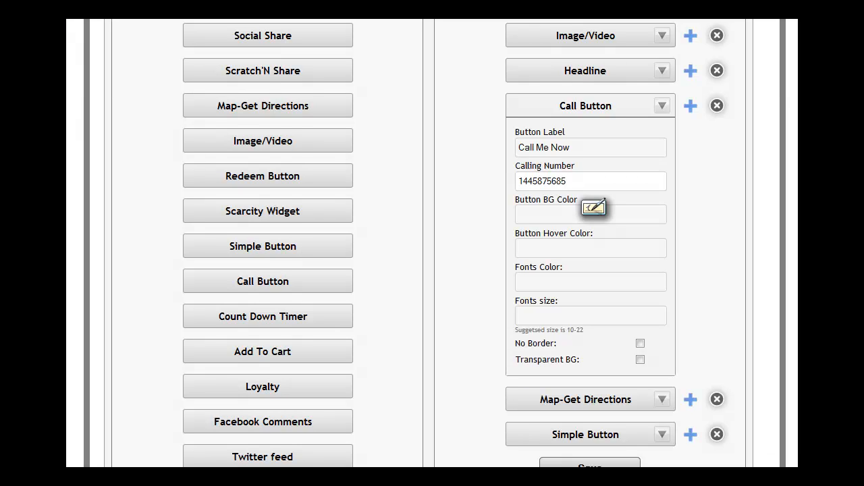
# - Set the Call Button's background color to 080808 and its hover color to 787d7d
pyautogui.click(531, 216)
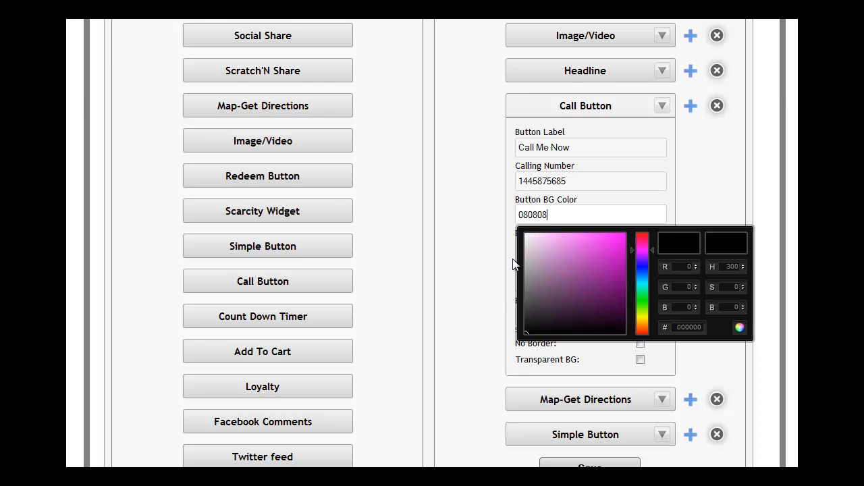
pyautogui.click(514, 265)
pyautogui.click(557, 248)
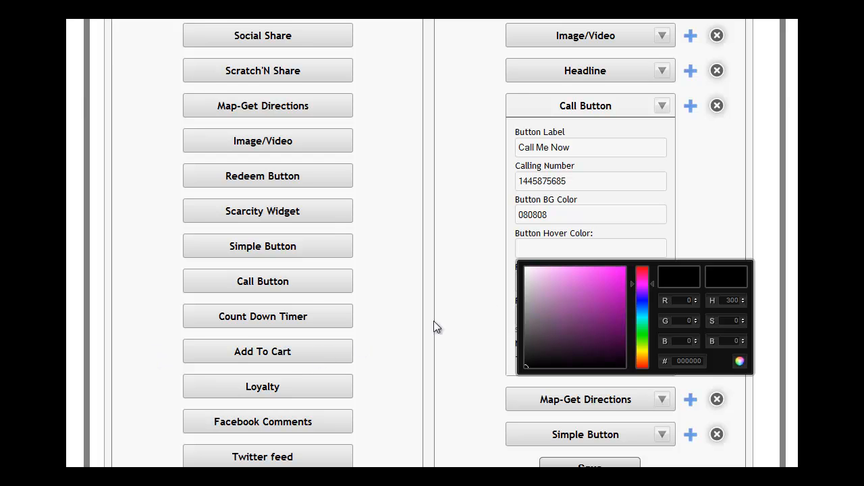
pyautogui.click(524, 246)
pyautogui.write('787d7d')
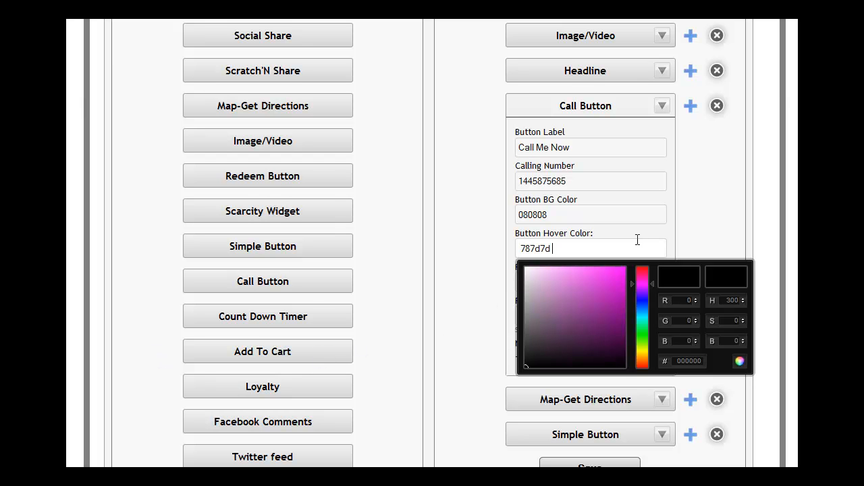
pyautogui.click(524, 248)
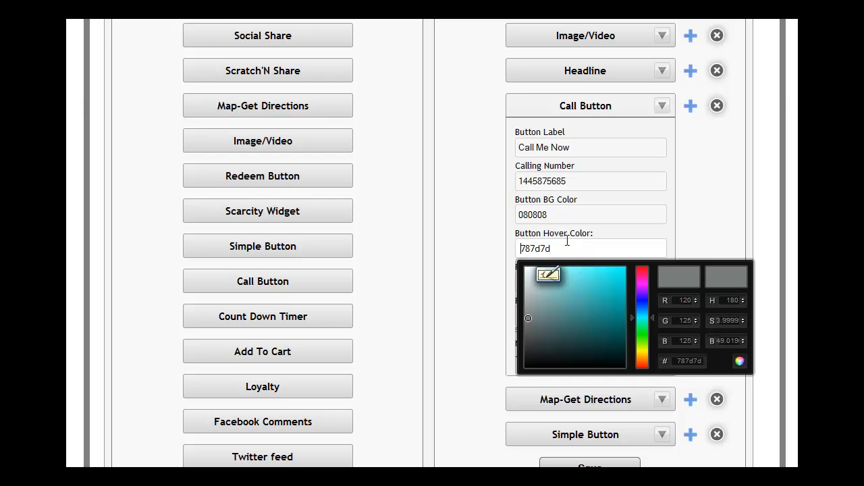
pyautogui.click(700, 238)
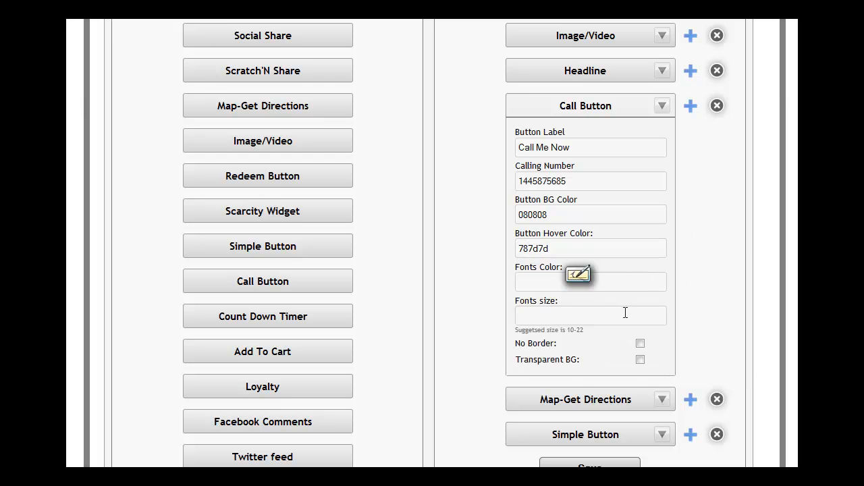
# - Set the Call Button's font color to ffffff
pyautogui.click(547, 283)
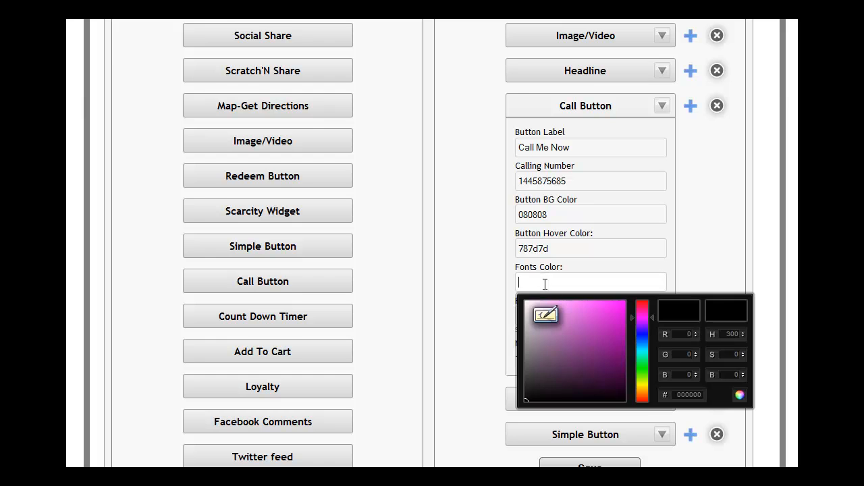
pyautogui.write('ffffff')
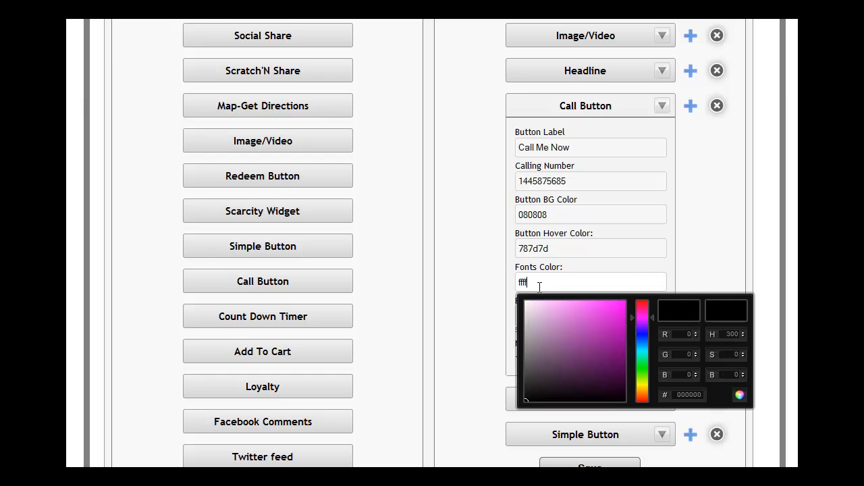
pyautogui.click(687, 274)
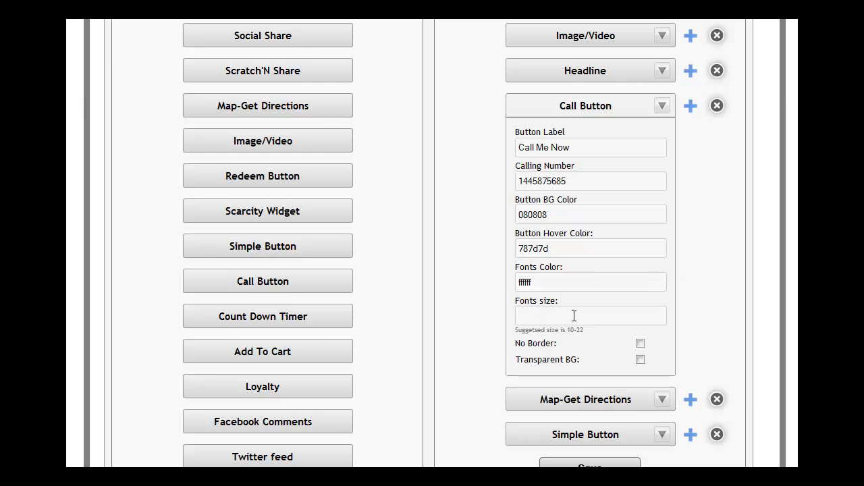
# - Set the Call Button's font size to 16 and enable No Border and Transparent BG
pyautogui.click(549, 318)
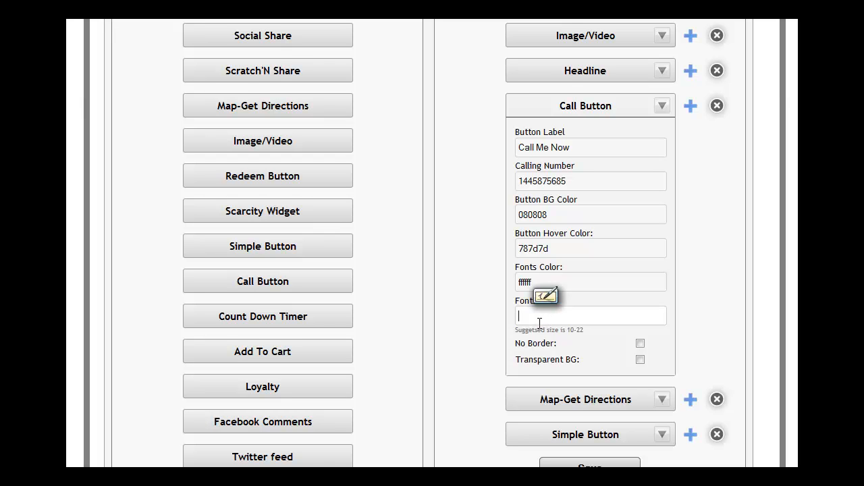
pyautogui.write('16')
pyautogui.click(640, 344)
pyautogui.click(640, 359)
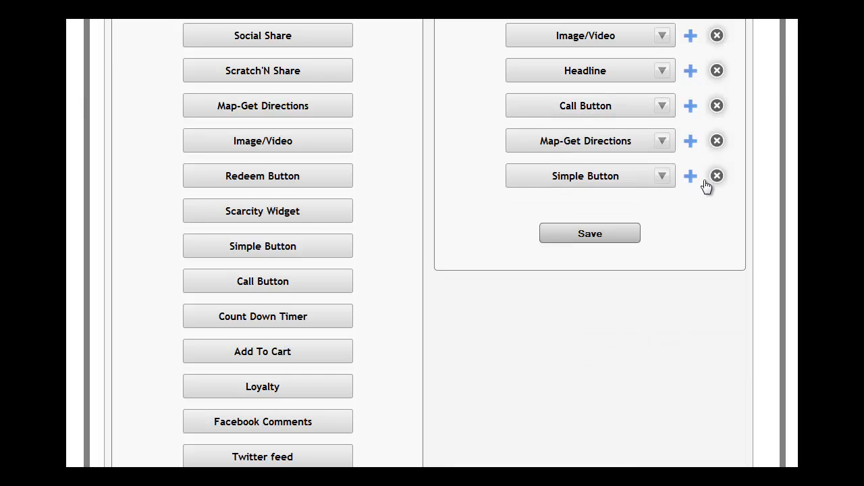
# - Set the Map-Get Directions widget's address by moving the map marker from Winona to Hixton, WI
pyautogui.click(663, 142)
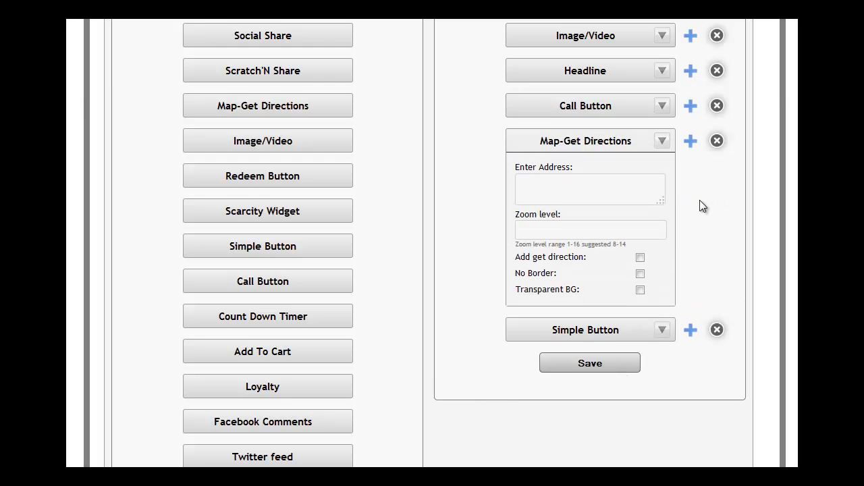
pyautogui.click(580, 183)
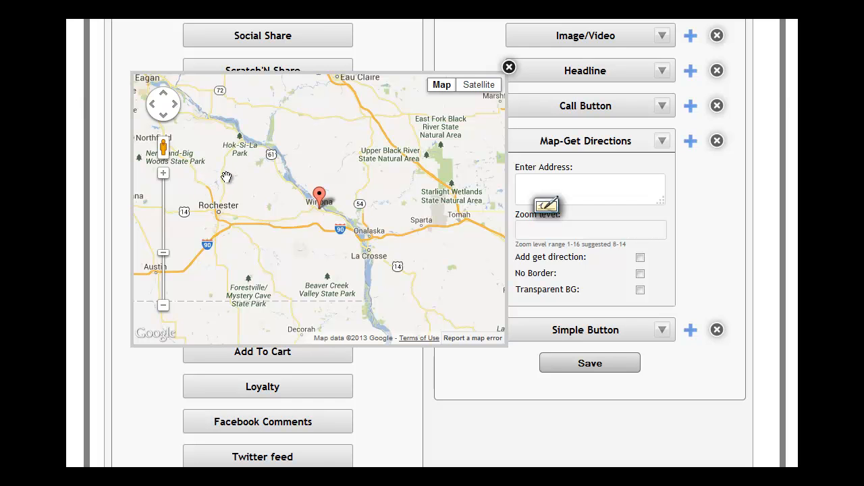
pyautogui.moveTo(217, 196); pyautogui.dragTo(390, 198)
pyautogui.click(164, 284)
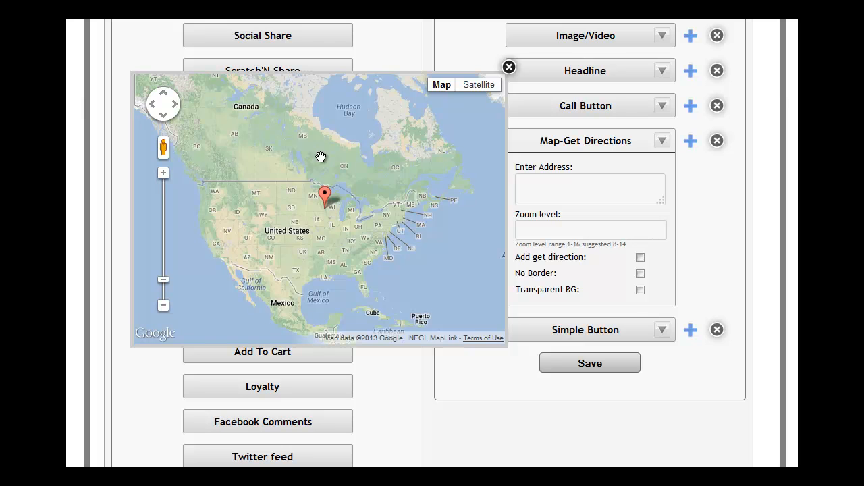
pyautogui.click(532, 179)
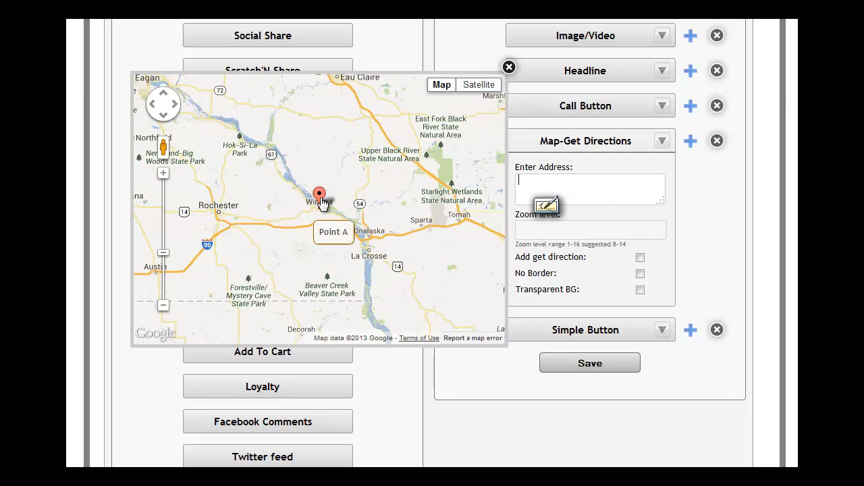
pyautogui.moveTo(320, 197)
pyautogui.mouseDown()
pyautogui.moveTo(359, 180)
pyautogui.moveTo(351, 163)
pyautogui.moveTo(398, 141)
pyautogui.mouseUp()
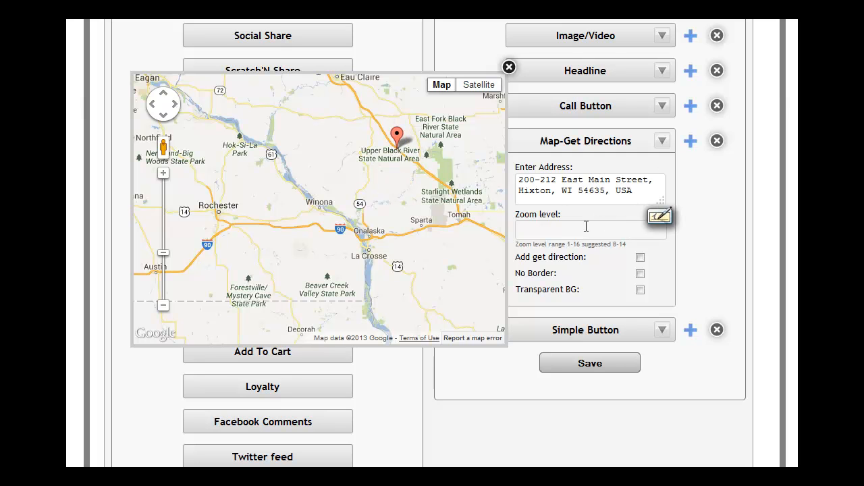
# - Set the map's zoom level to 11 and enable Add get direction, No Border and Transparent BG
pyautogui.click(537, 230)
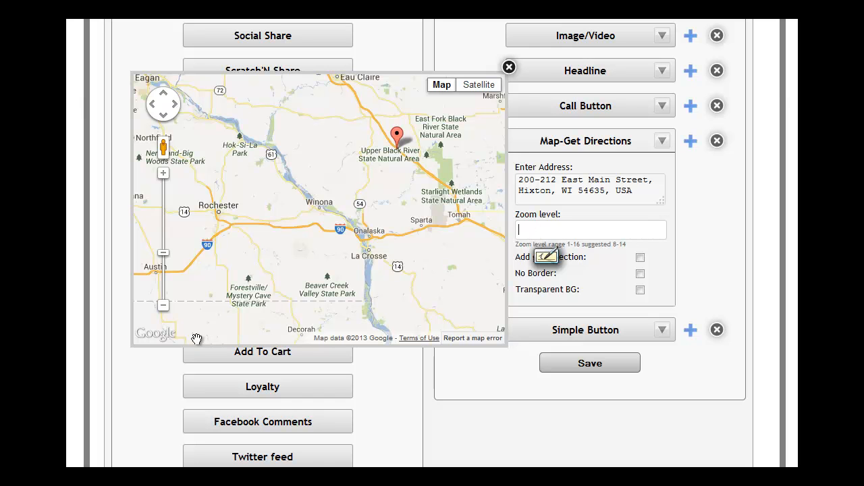
pyautogui.write('11')
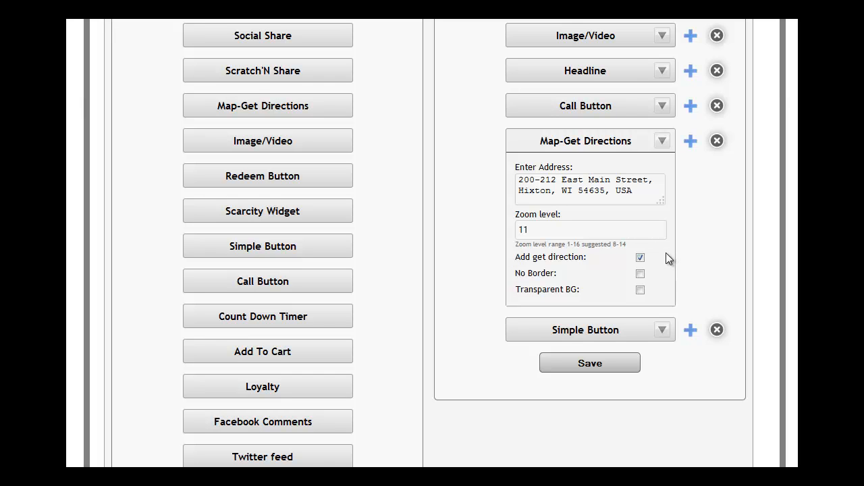
pyautogui.click(640, 274)
pyautogui.click(640, 289)
pyautogui.click(662, 141)
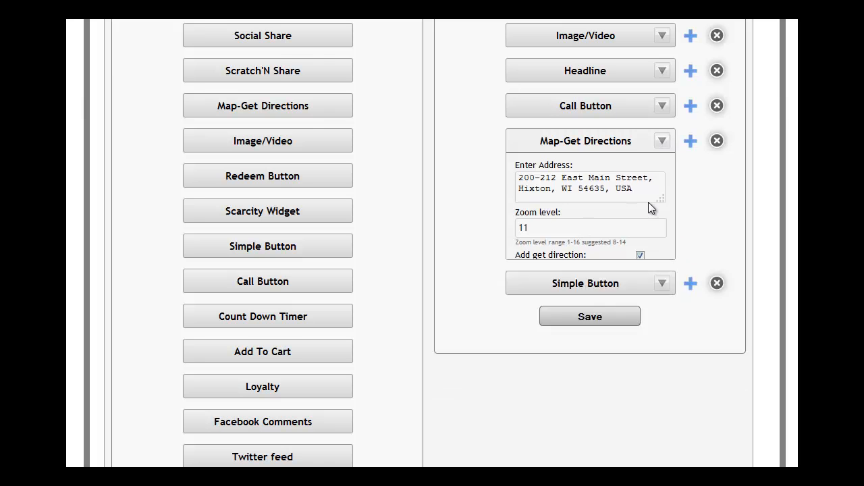
# - Set the Simple Button widget's background color to 21e0d0, hover color to 2733b8 and font color to 000000
pyautogui.click(661, 180)
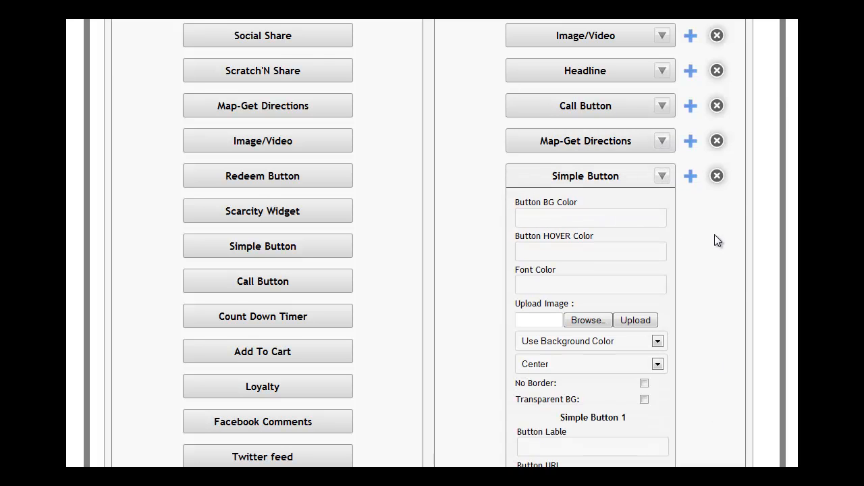
pyautogui.scroll(-3, 432, 244)
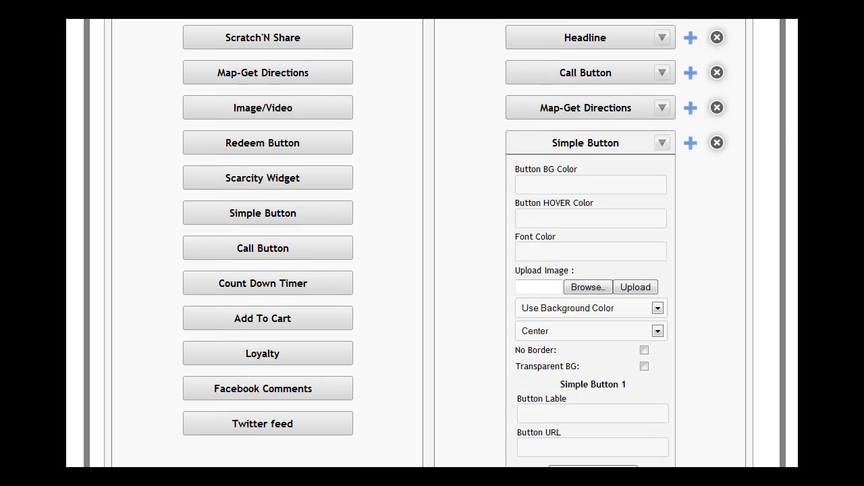
pyautogui.scroll(-1, 432, 243)
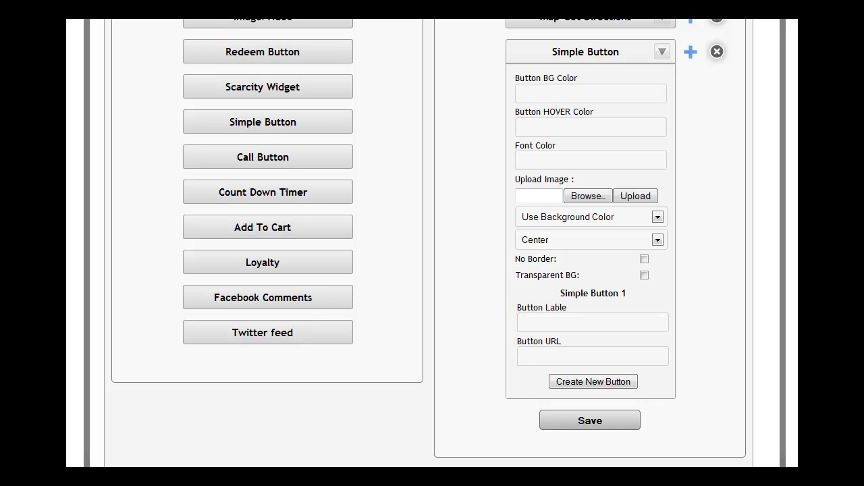
pyautogui.click(526, 90)
pyautogui.click(526, 129)
pyautogui.click(536, 161)
pyautogui.write('000000')
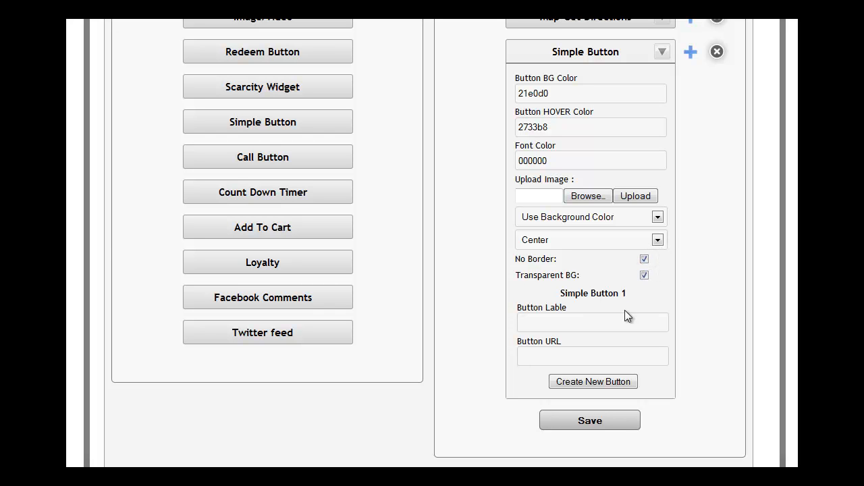
# - Enable No Border and Transparent BG for the Simple Button widget and label its first button with the property's street address
pyautogui.click(562, 326)
pyautogui.click(572, 319)
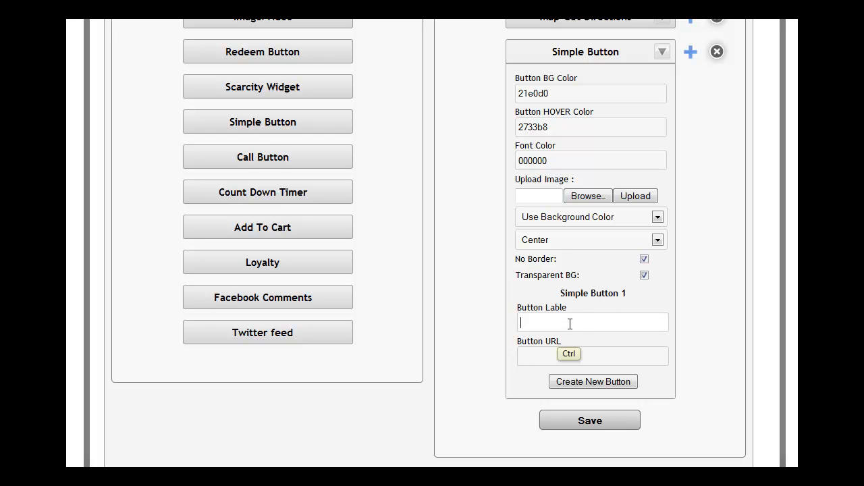
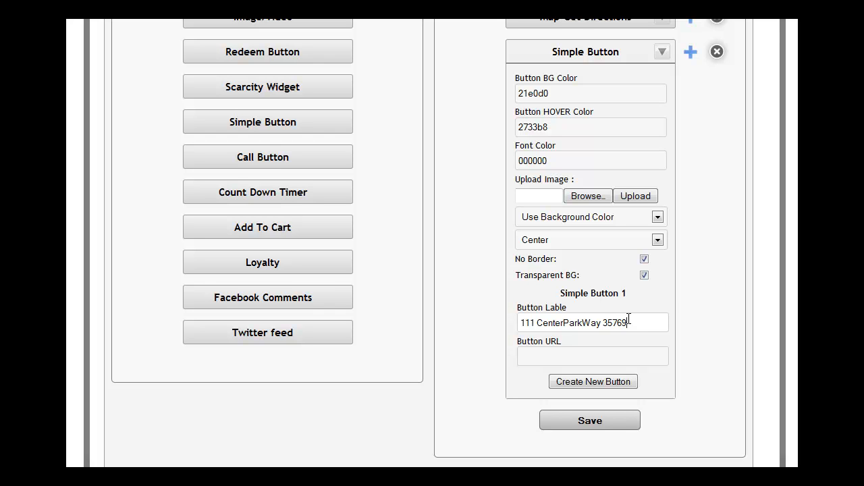
pyautogui.click(545, 352)
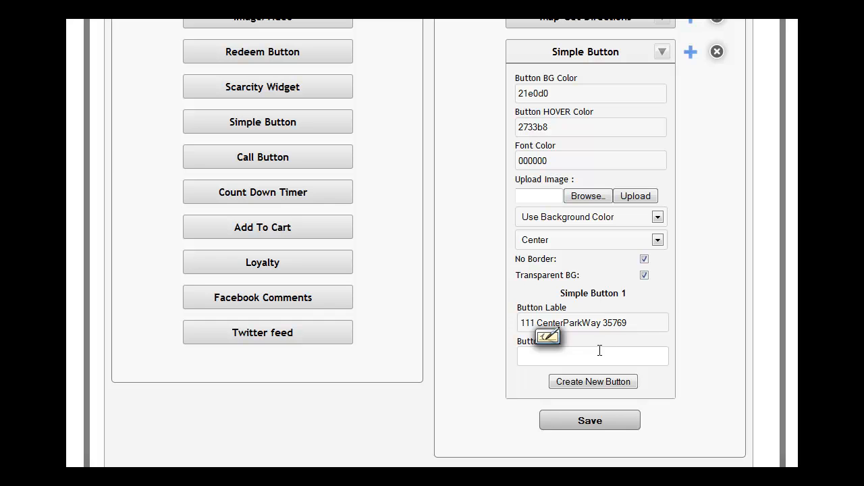
pyautogui.scroll(-3, 416, 359)
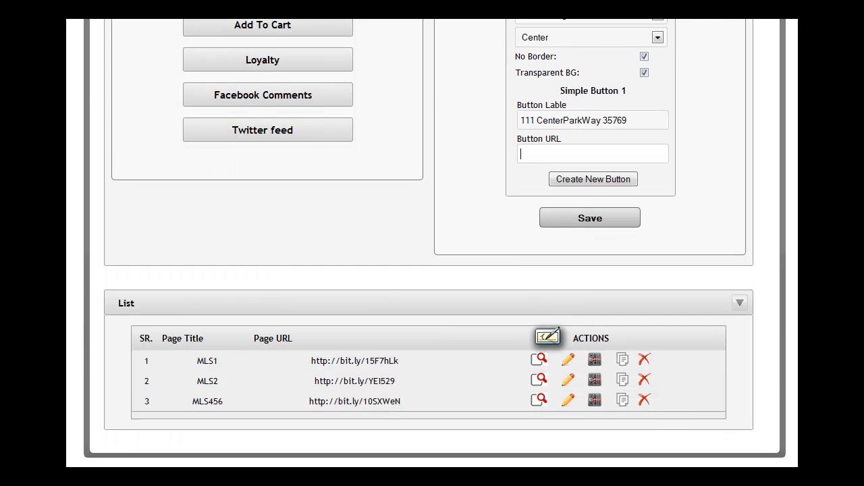
pyautogui.tripleClick(405, 365)
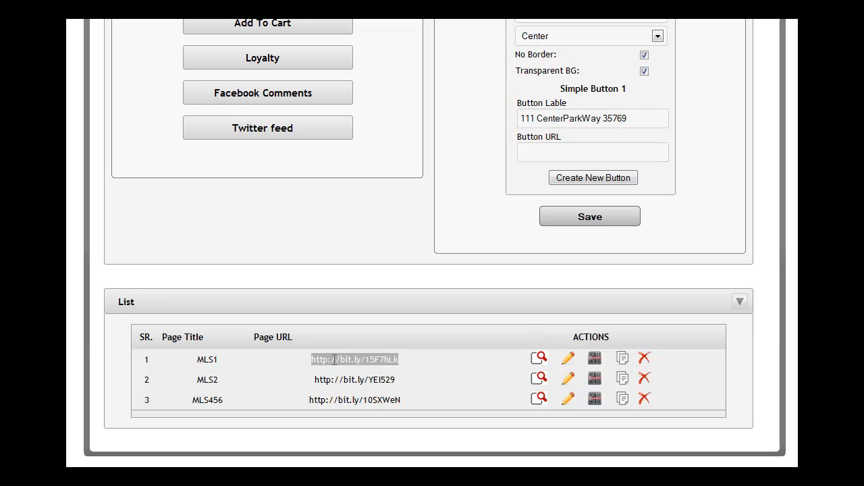
pyautogui.hotkey('ctrl', 'c')
pyautogui.click(541, 159)
pyautogui.hotkey('ctrl', 'v')
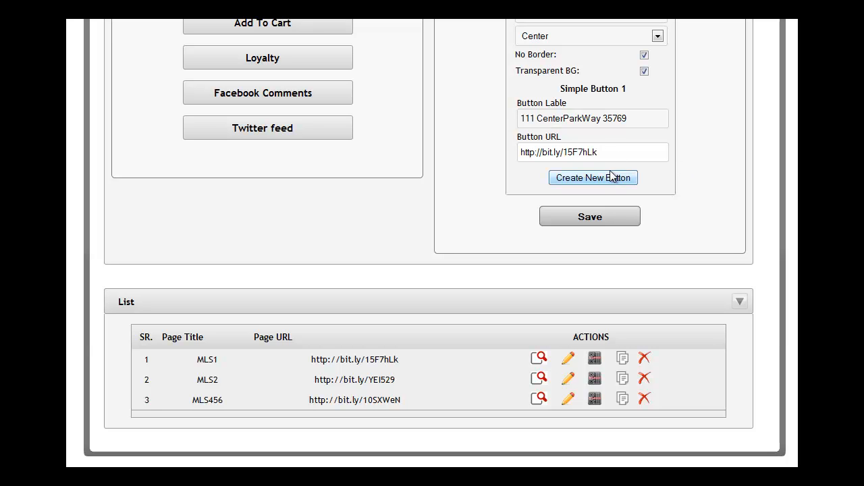
# - Add a second, blank button to the Simple Button widget and save the MLS456 page
pyautogui.click(590, 177)
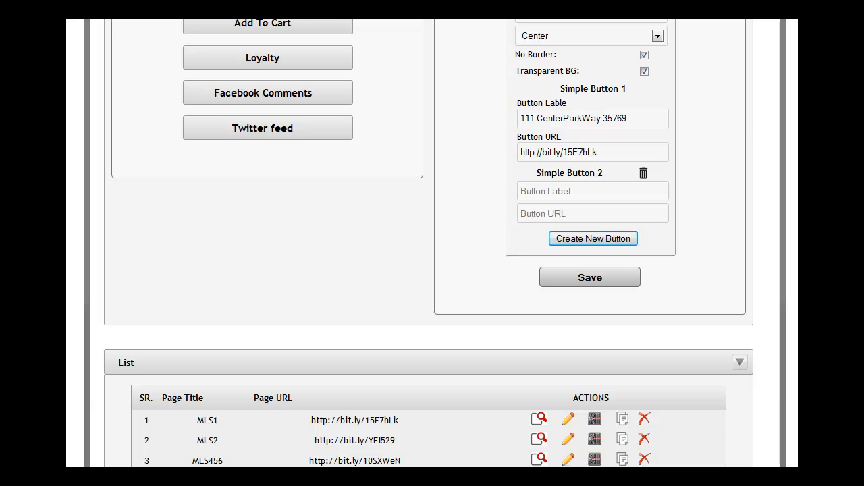
pyautogui.scroll(3, 428, 244)
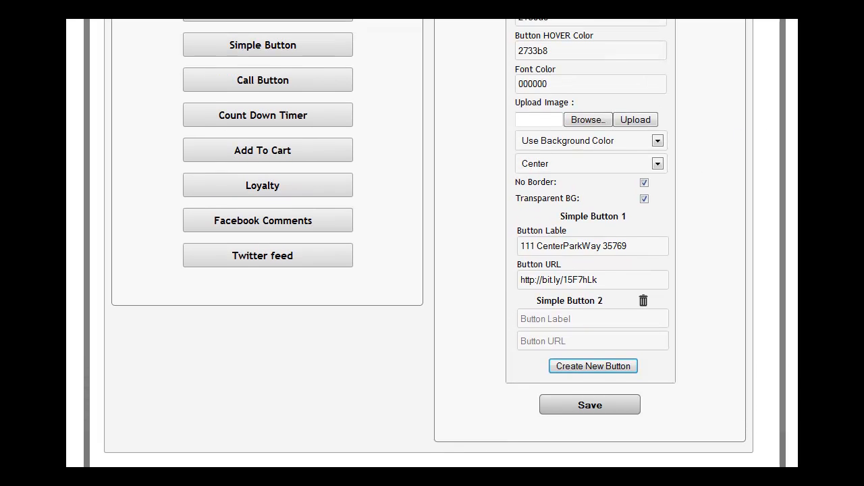
pyautogui.click(662, 21)
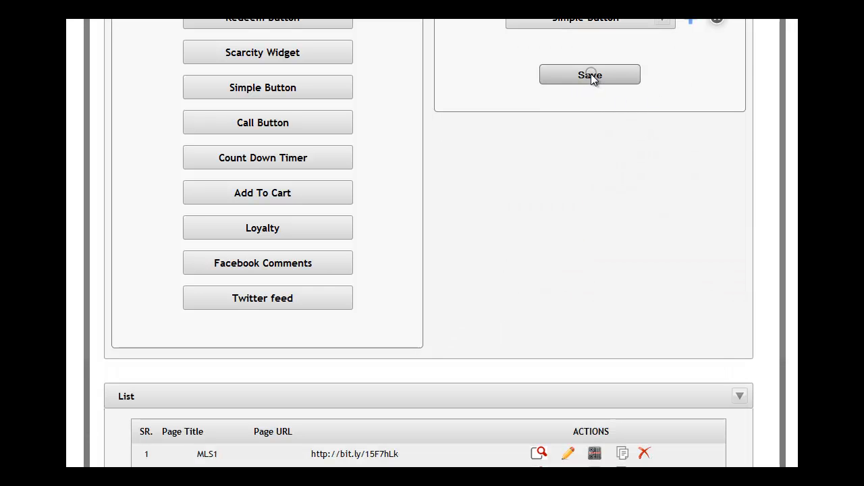
pyautogui.click(589, 75)
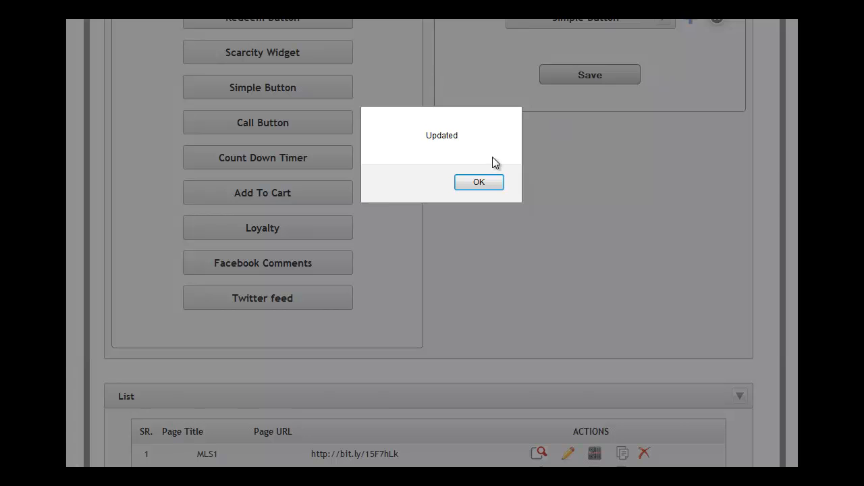
# - Preview the saved MLS456 page and review its headline, timer, video, call button, map and property button
pyautogui.click(491, 184)
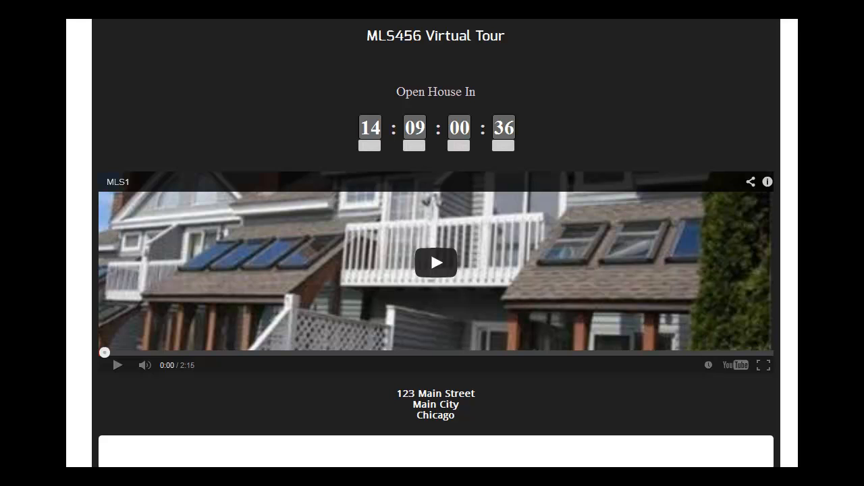
pyautogui.scroll(-2, 436, 270)
pyautogui.scroll(-1, 430, 163)
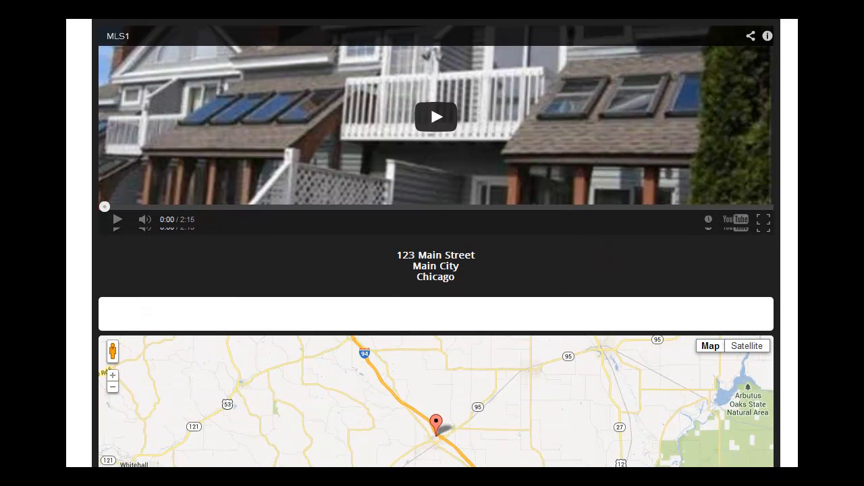
pyautogui.scroll(-1, 431, 163)
pyautogui.scroll(-3, 437, 243)
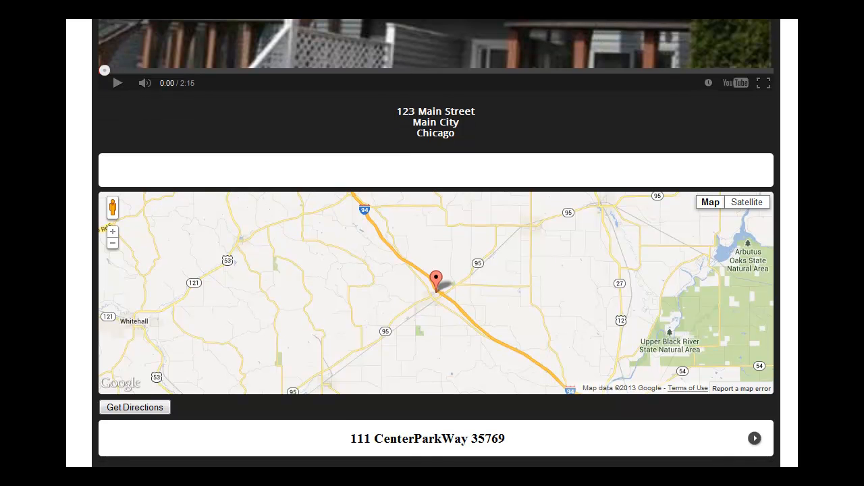
# - Test the property address button's link and look through the linked virtual tour page
pyautogui.click(451, 447)
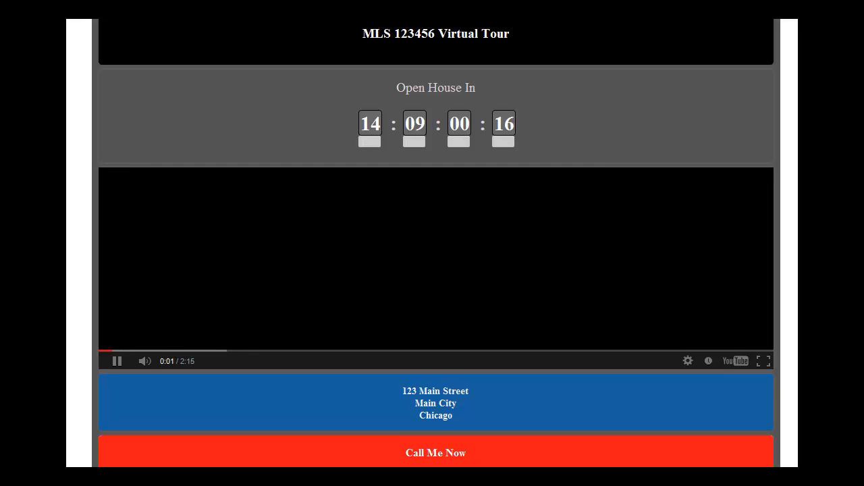
pyautogui.scroll(-5, 435, 270)
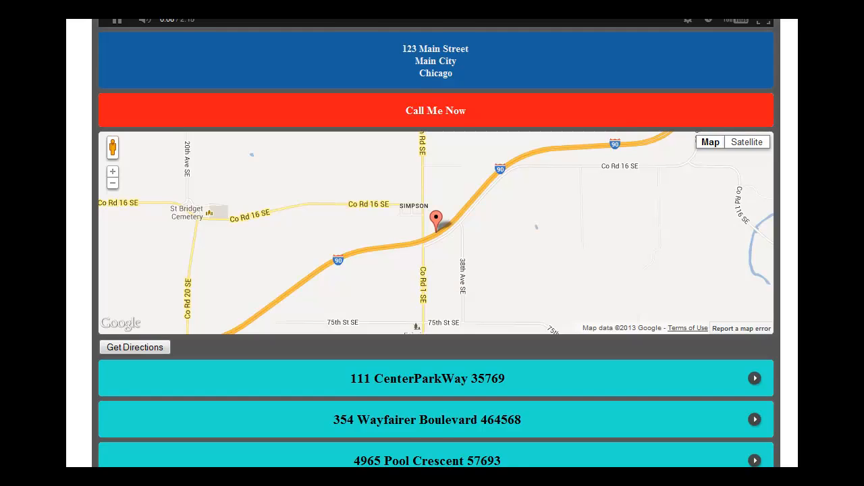
pyautogui.scroll(5, 451, 73)
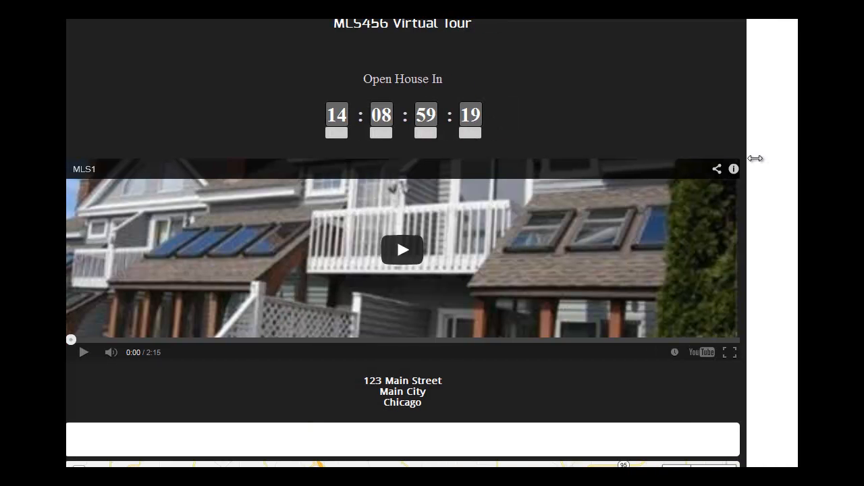
# - Resize the preview window to narrow and wide widths to check how the MLS456 page layout adapts
pyautogui.moveTo(455, 167); pyautogui.dragTo(301, 177)
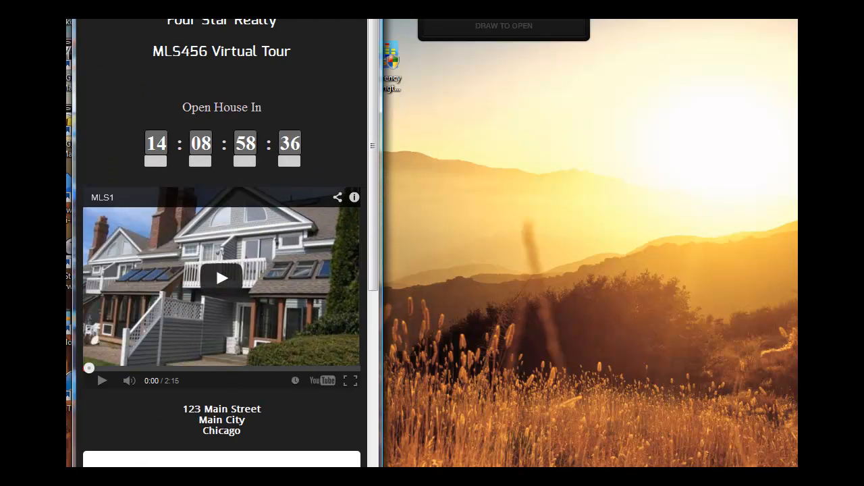
pyautogui.moveTo(385, 245); pyautogui.dragTo(482, 250)
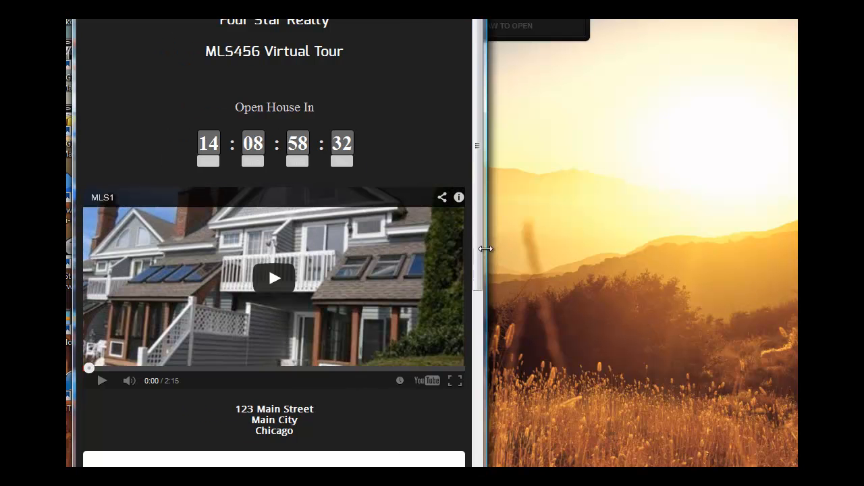
pyautogui.moveTo(488, 246); pyautogui.dragTo(668, 244)
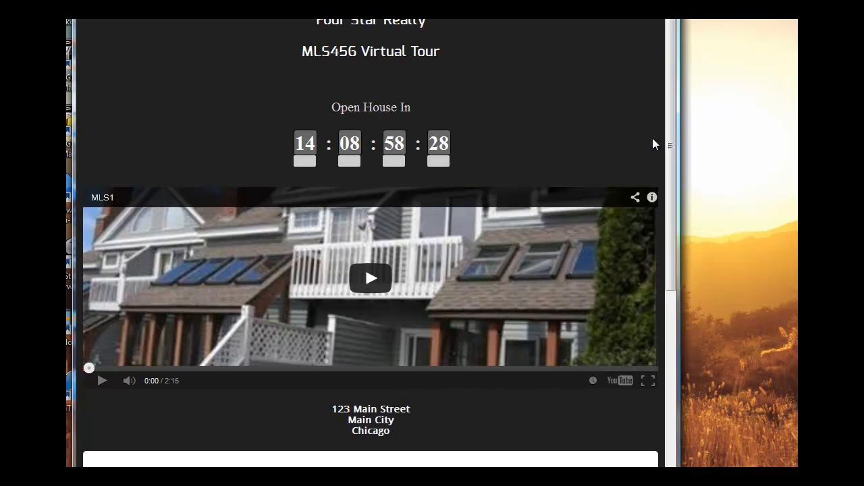
pyautogui.moveTo(669, 124); pyautogui.dragTo(837, 236)
pyautogui.moveTo(71, 240); pyautogui.dragTo(2, 241)
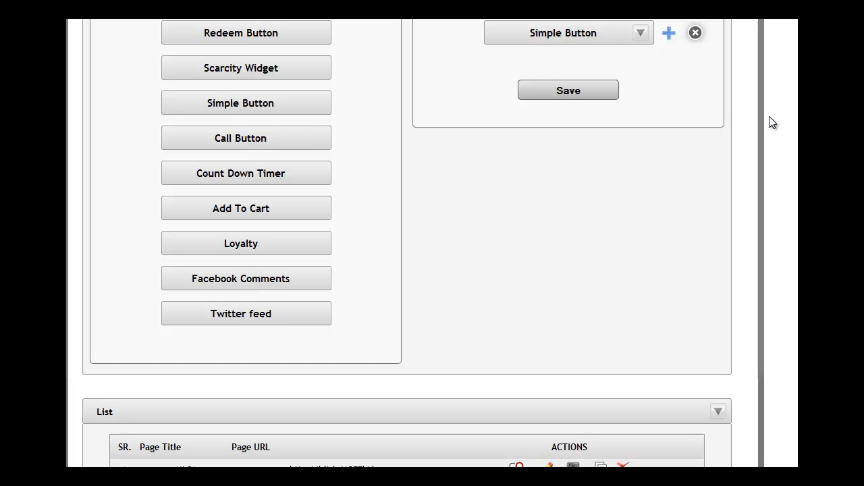
# - Set the main background color of the MLS456 page to dark blue 110e6b and save the page
pyautogui.scroll(9, 563, 147)
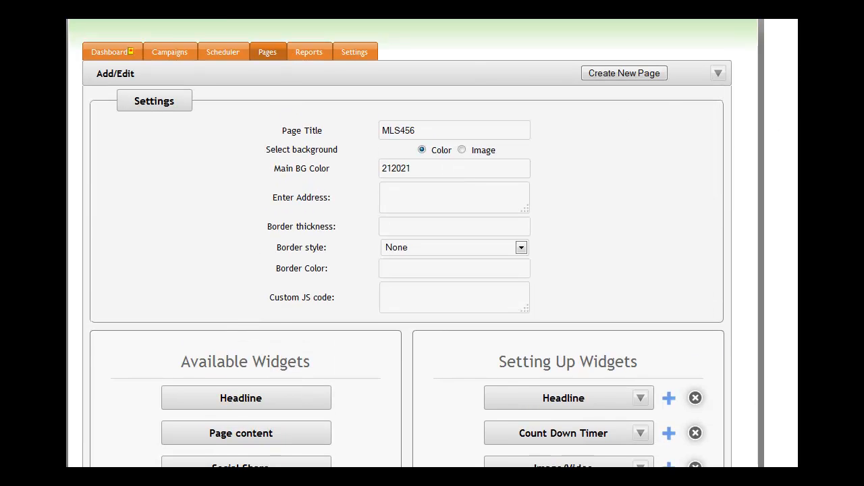
pyautogui.click(416, 183)
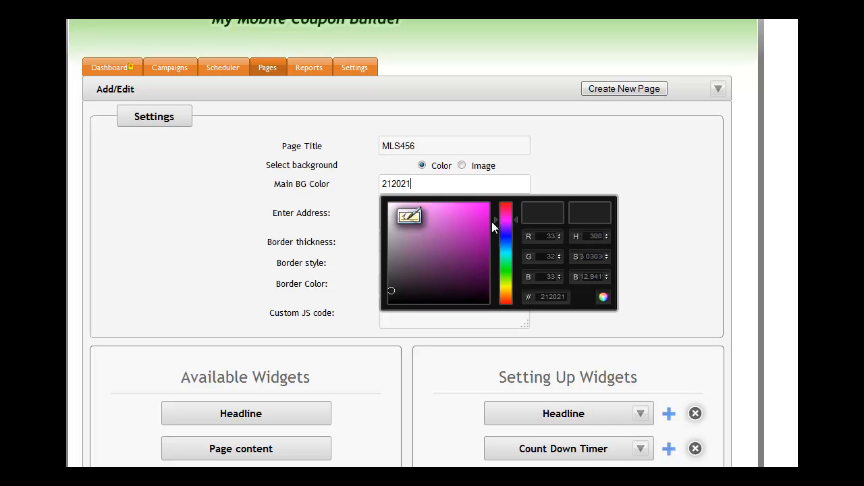
pyautogui.moveTo(500, 220); pyautogui.dragTo(500, 236)
pyautogui.click(476, 261)
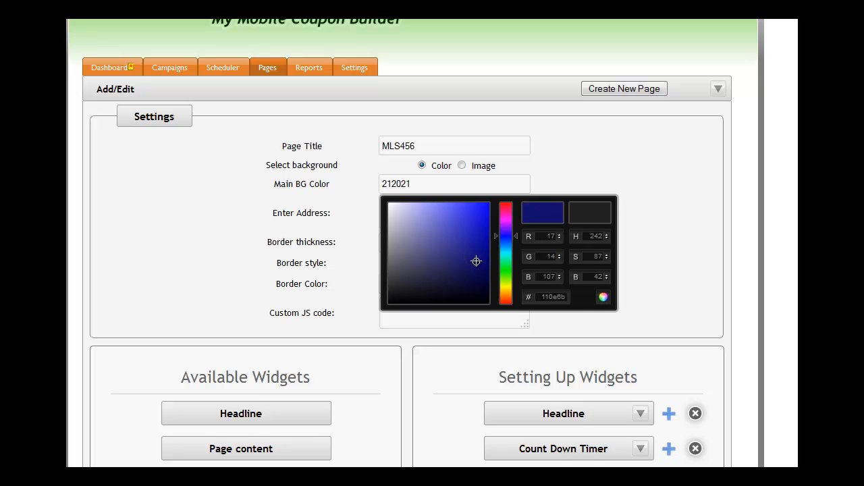
pyautogui.click(603, 297)
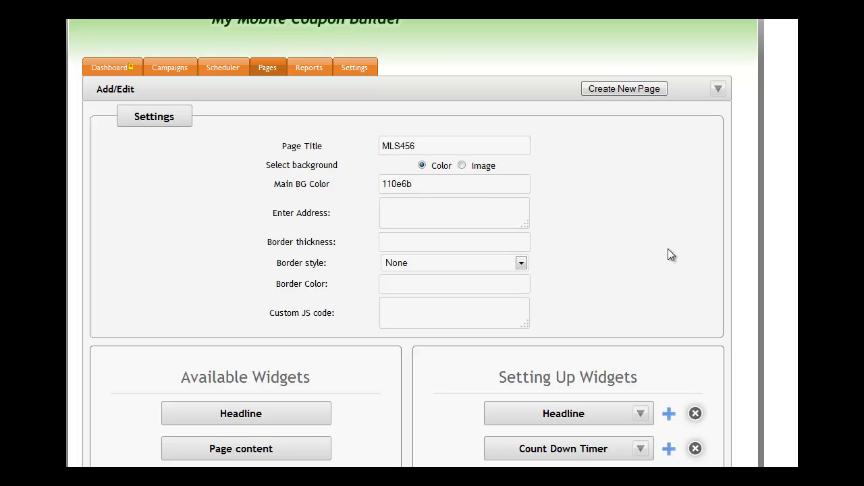
pyautogui.scroll(-7, 598, 242)
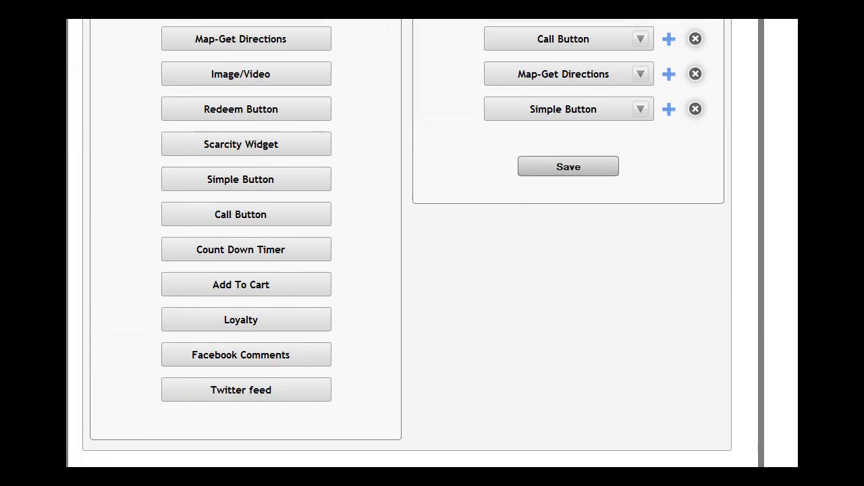
pyautogui.click(570, 200)
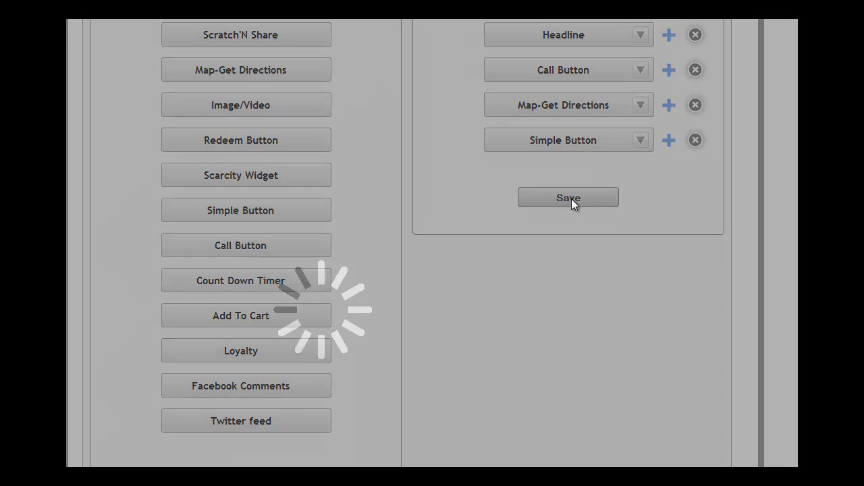
# - Review the updated MLS456 page preview with its new background, from the headline and timer down to the map
pyautogui.click(466, 200)
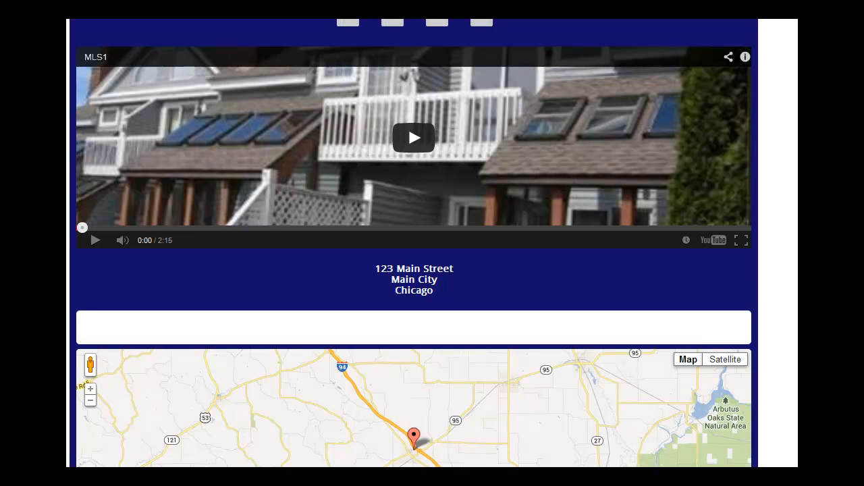
pyautogui.scroll(2, 413, 243)
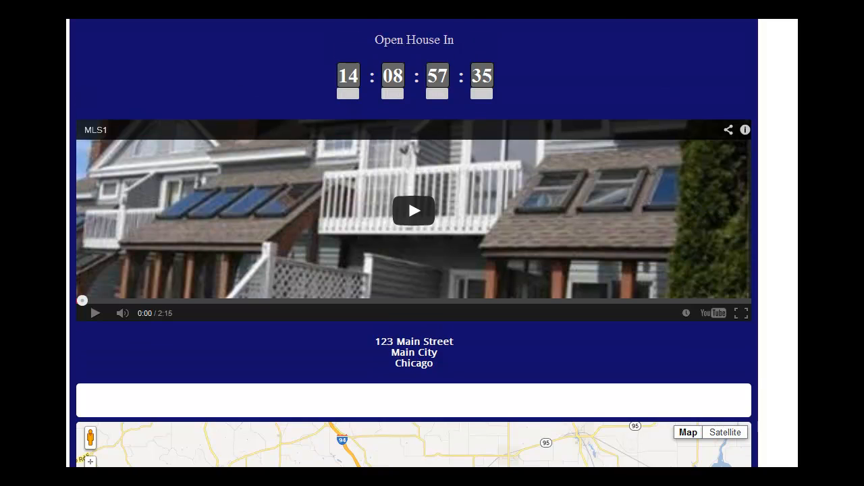
pyautogui.scroll(1, 413, 244)
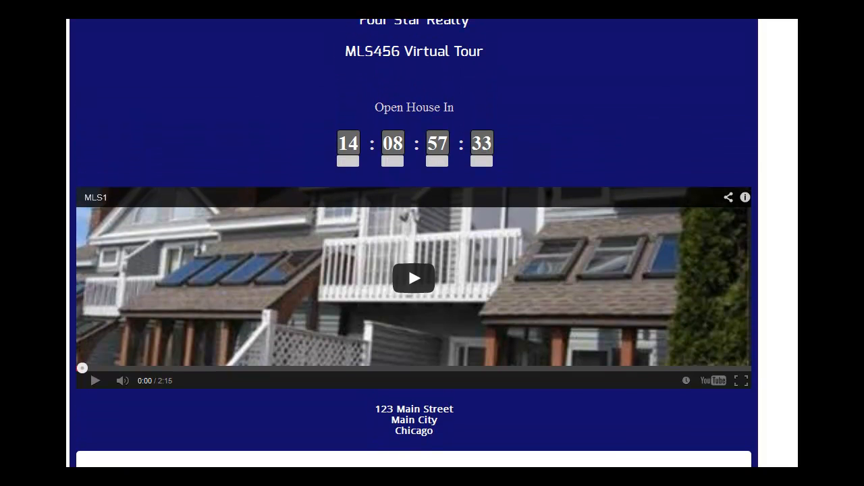
pyautogui.scroll(-6, 414, 243)
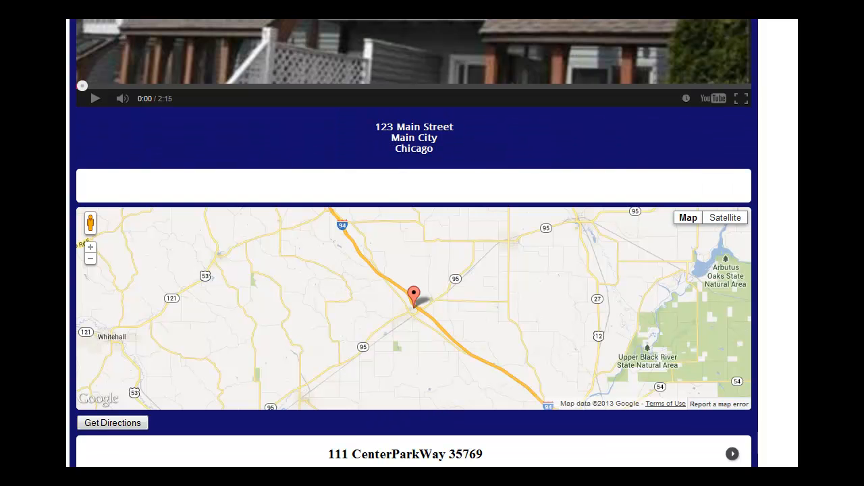
pyautogui.scroll(6, 414, 243)
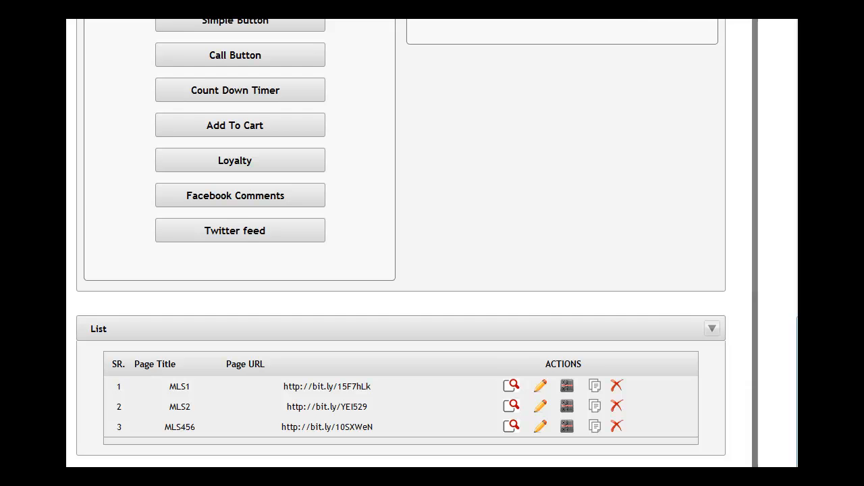
# - Remove the Count Down Timer widget from the MLS456 page's widget setup
pyautogui.scroll(5, 727, 265)
pyautogui.scroll(3, 797, 179)
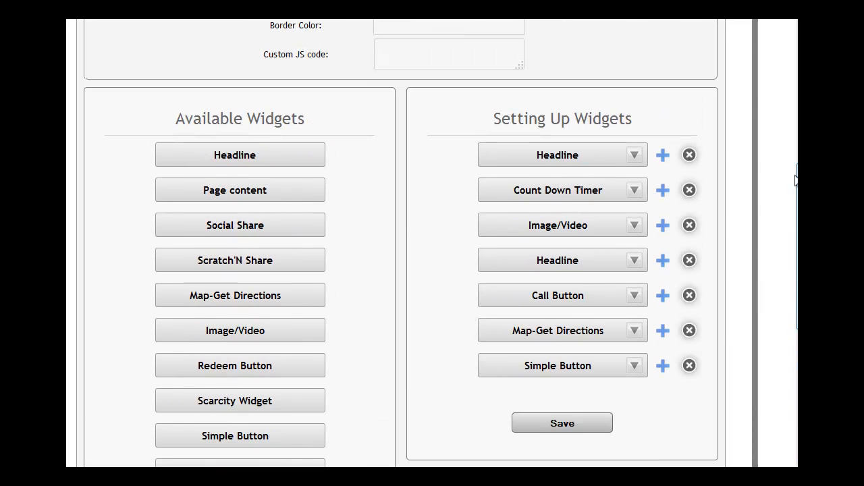
pyautogui.click(690, 190)
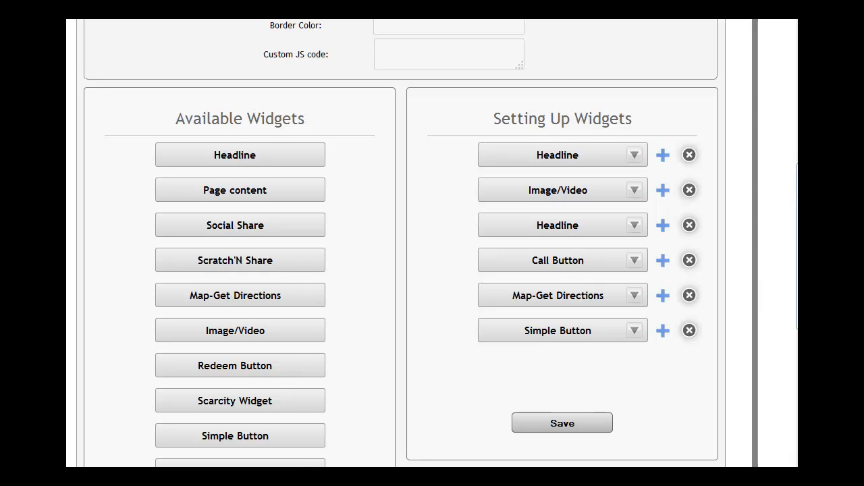
# - Create a QR code for the MLS456 page from the page list
pyautogui.scroll(-2, 646, 286)
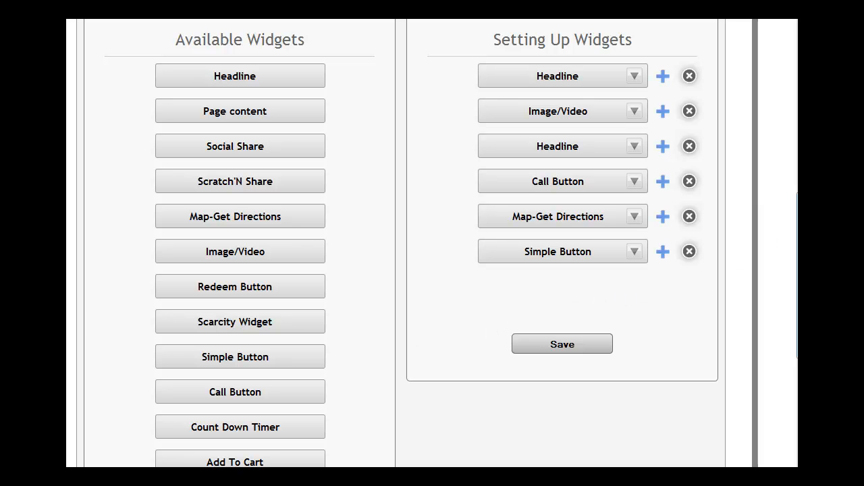
pyautogui.moveTo(798, 238); pyautogui.dragTo(797, 368)
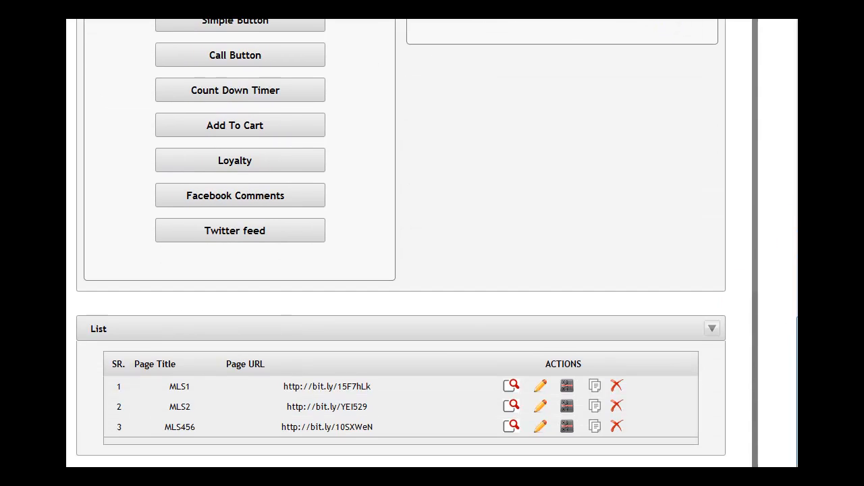
pyautogui.click(569, 427)
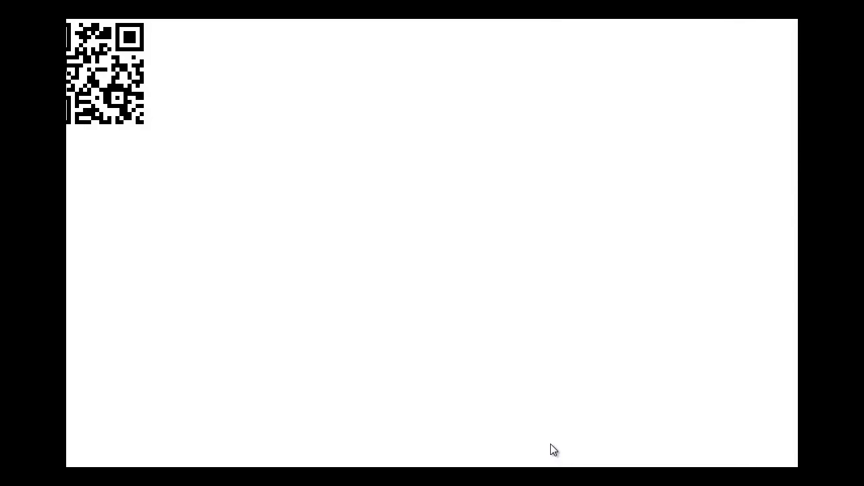